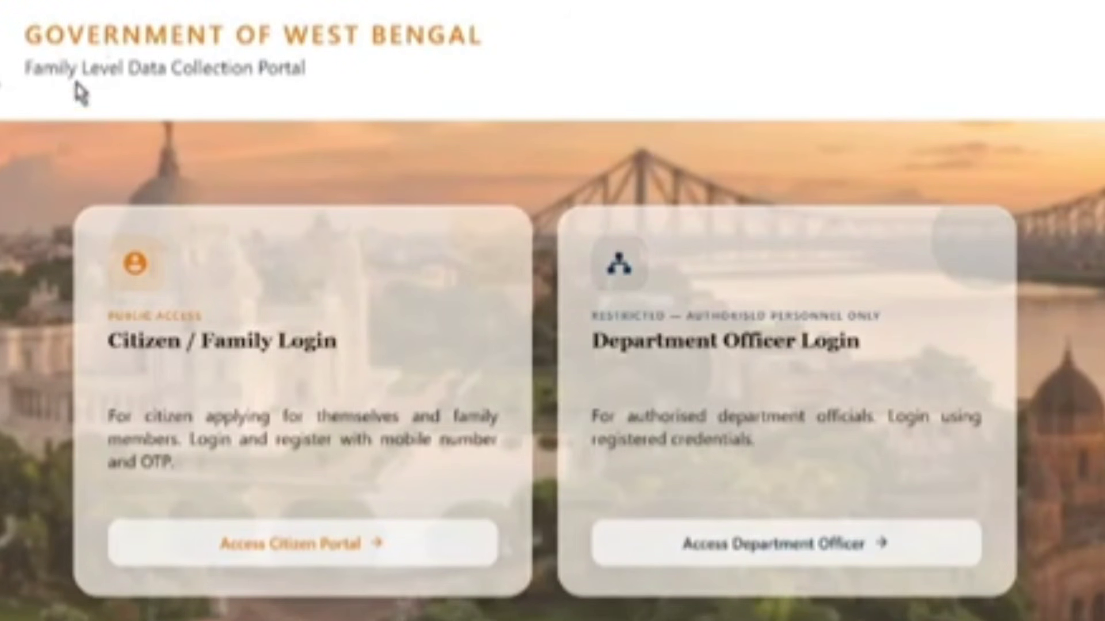
Highlight the portal subtitle on the landing page
left_click_drag(21, 69, 313, 103)
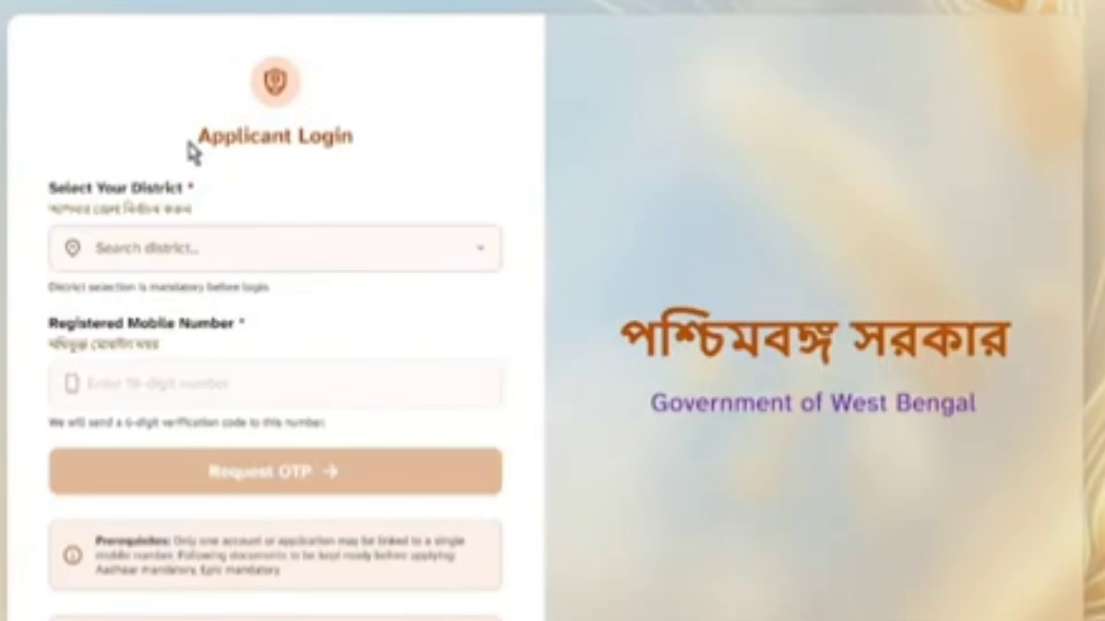
Choose HOOGHLY as the district, then verify the OTP to reach the family form
left_click_drag(190, 151, 377, 157)
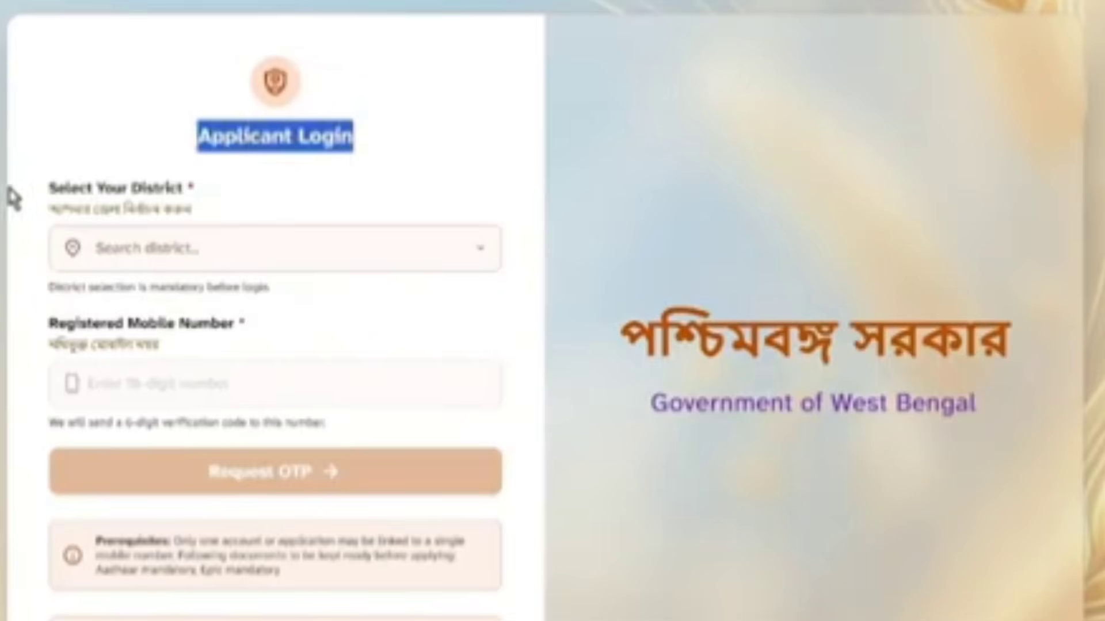
left_click_drag(10, 193, 222, 217)
left_click(237, 243)
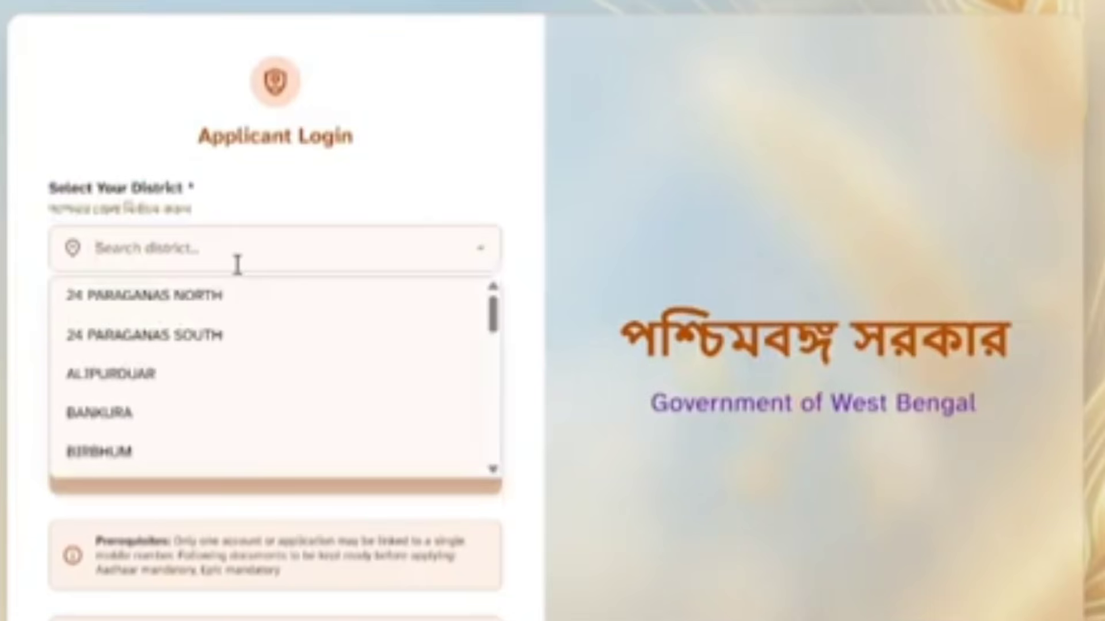
scroll(192, 398, "down", 3)
scroll(192, 397, "down", 5)
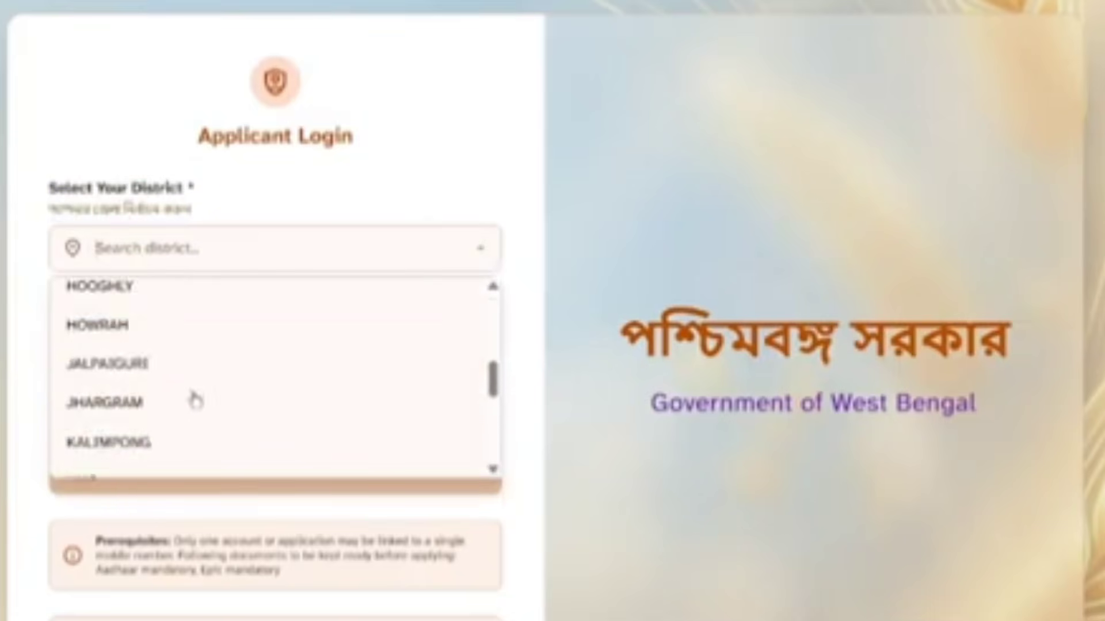
scroll(197, 397, "up", 3)
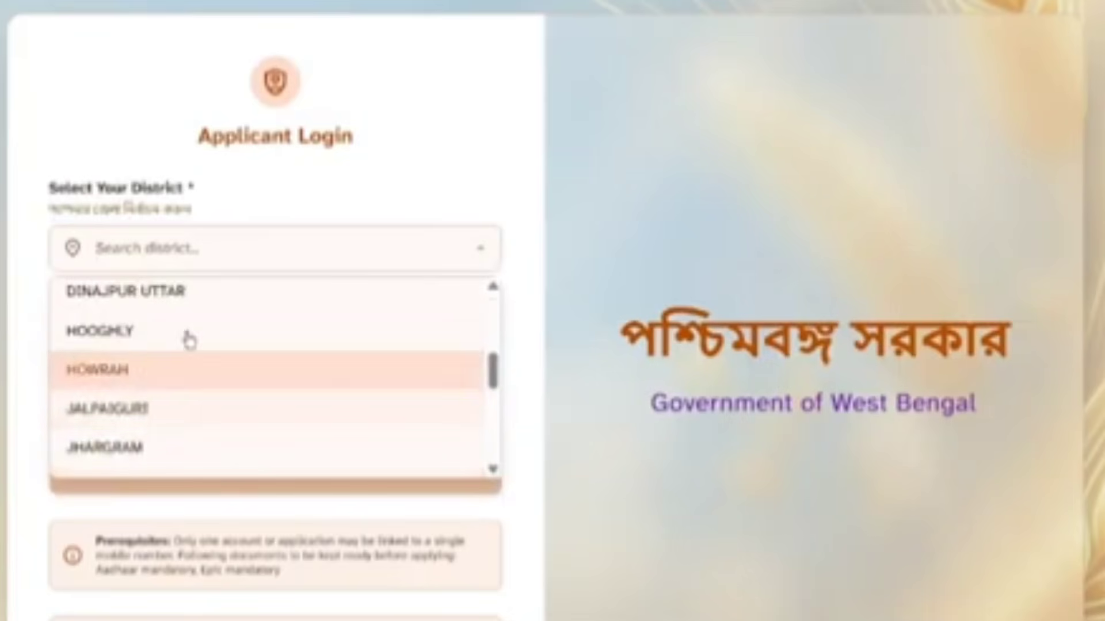
left_click(157, 333)
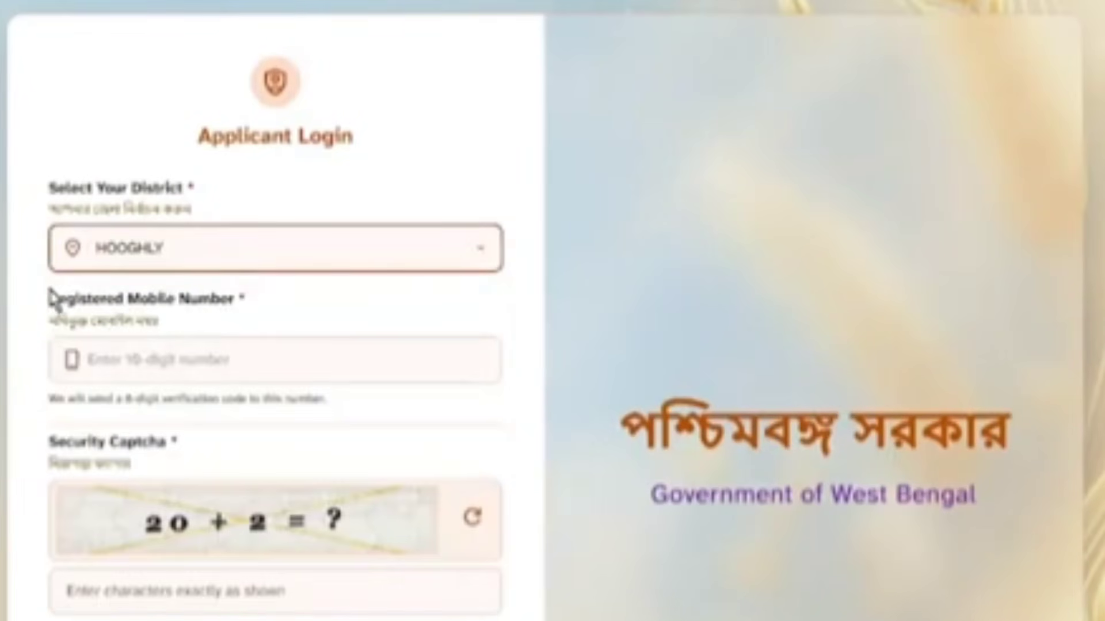
left_click_drag(50, 299, 257, 298)
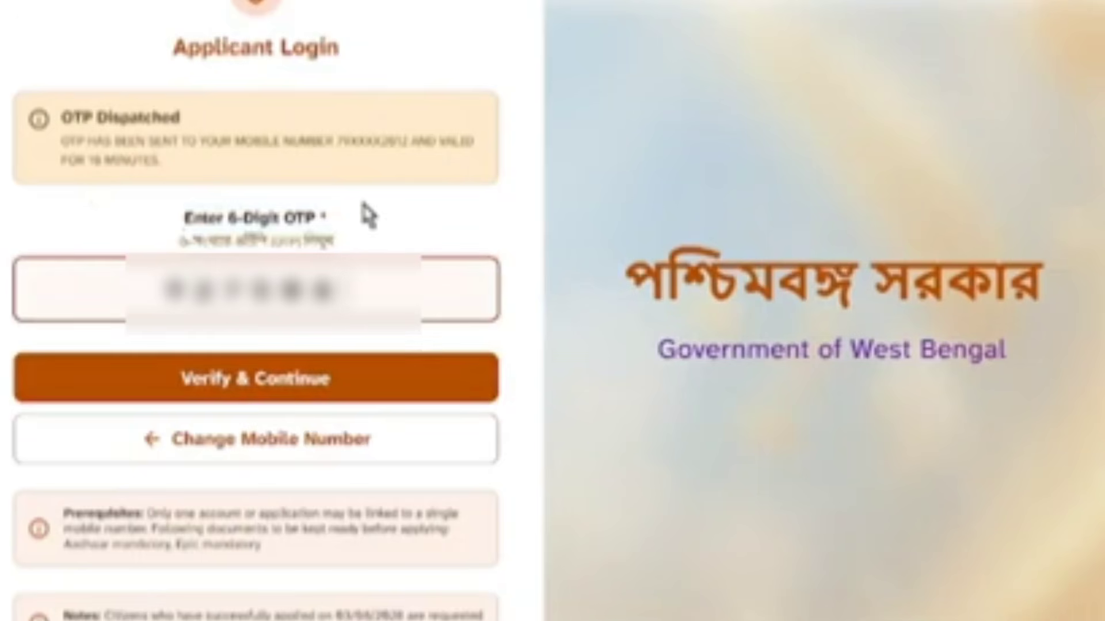
left_click(242, 394)
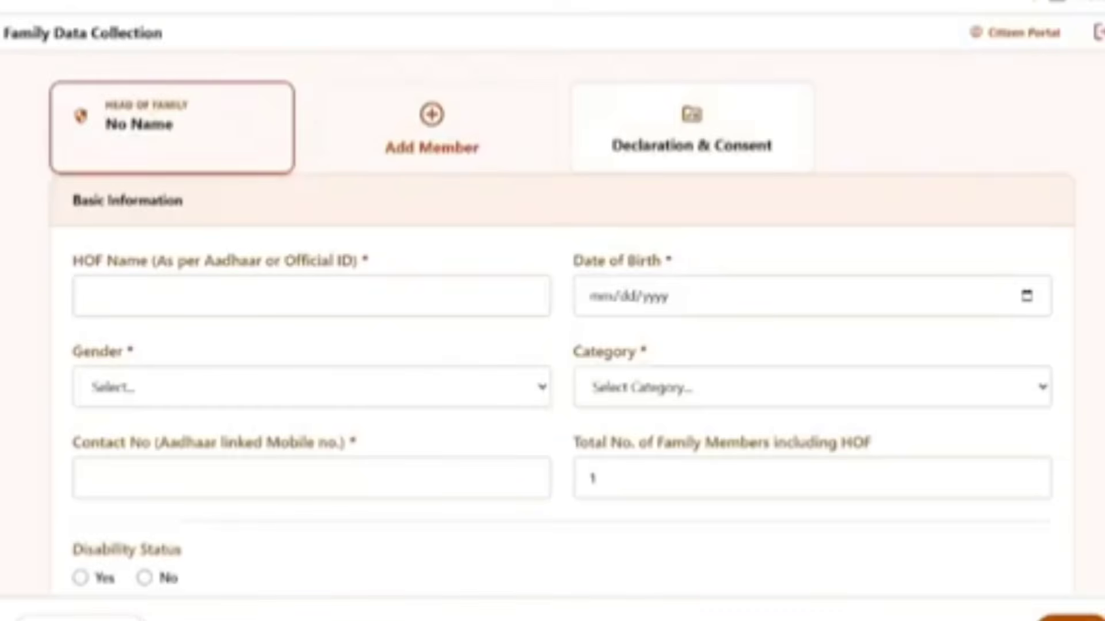
Set the head of family's gender to Male
left_click_drag(2, 36, 178, 34)
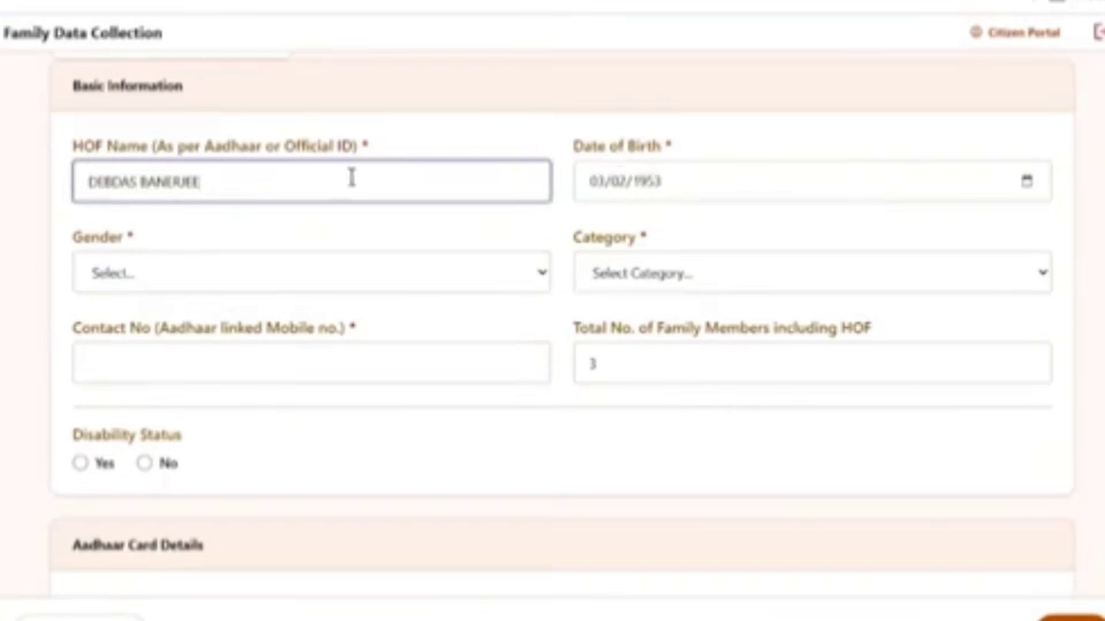
left_click_drag(69, 250, 136, 254)
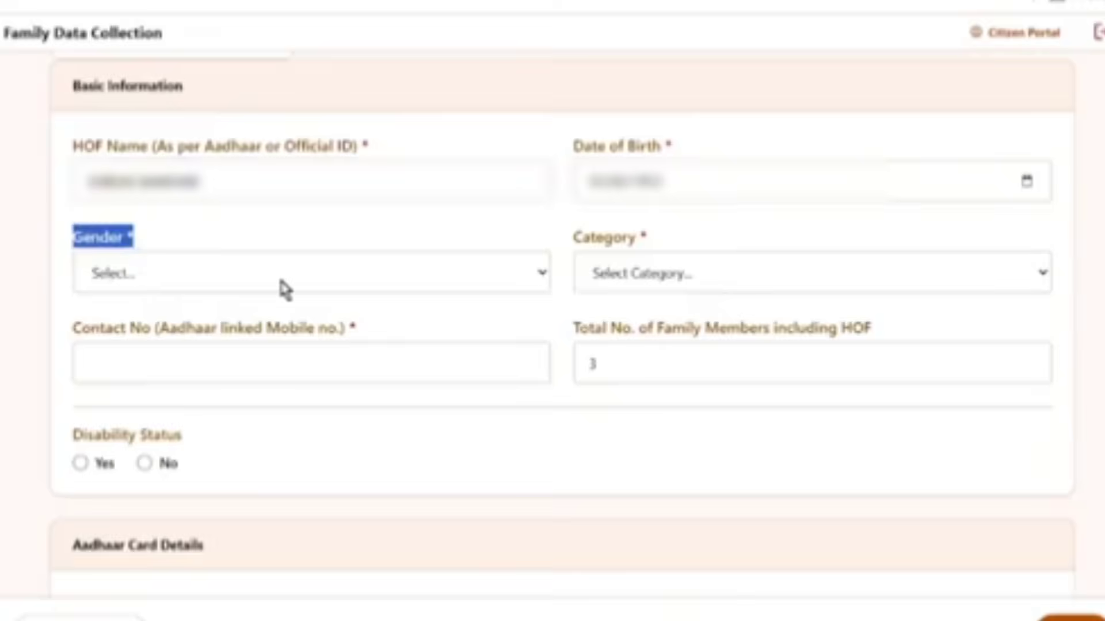
left_click(259, 286)
left_click(117, 336)
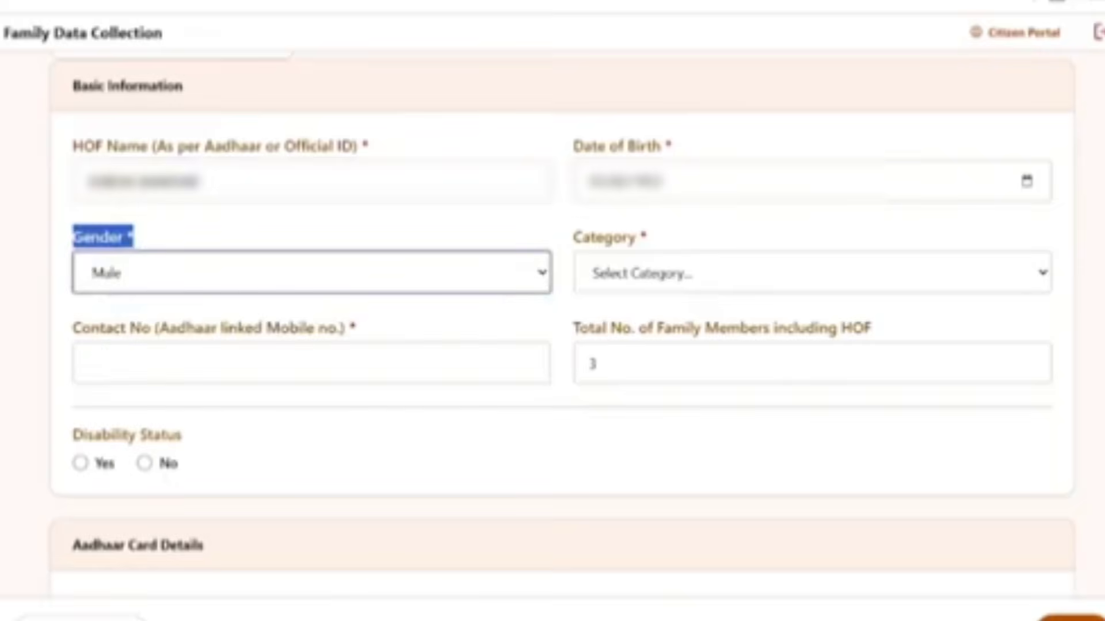
Set the category to UR (Unreserved Category), correcting an initial SC choice
left_click_drag(569, 239, 687, 253)
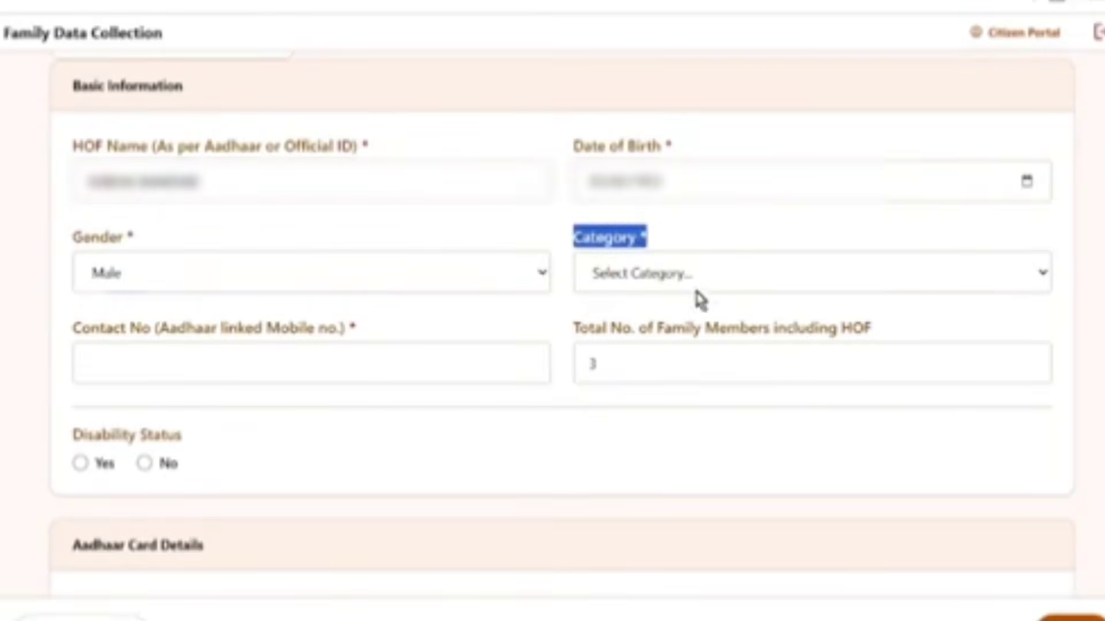
left_click(693, 286)
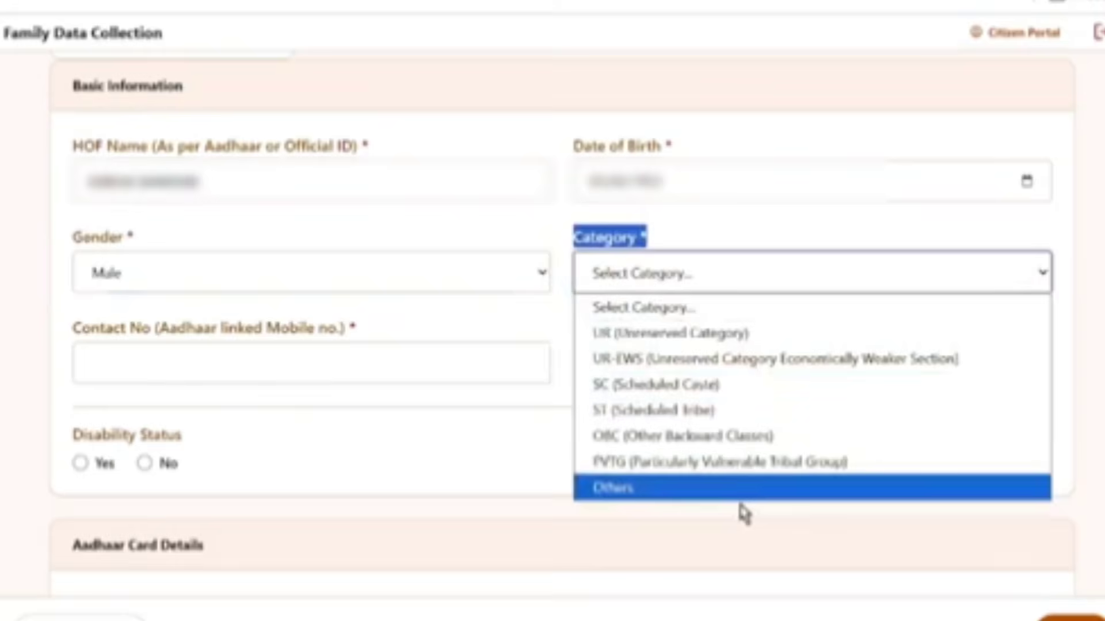
left_click(712, 385)
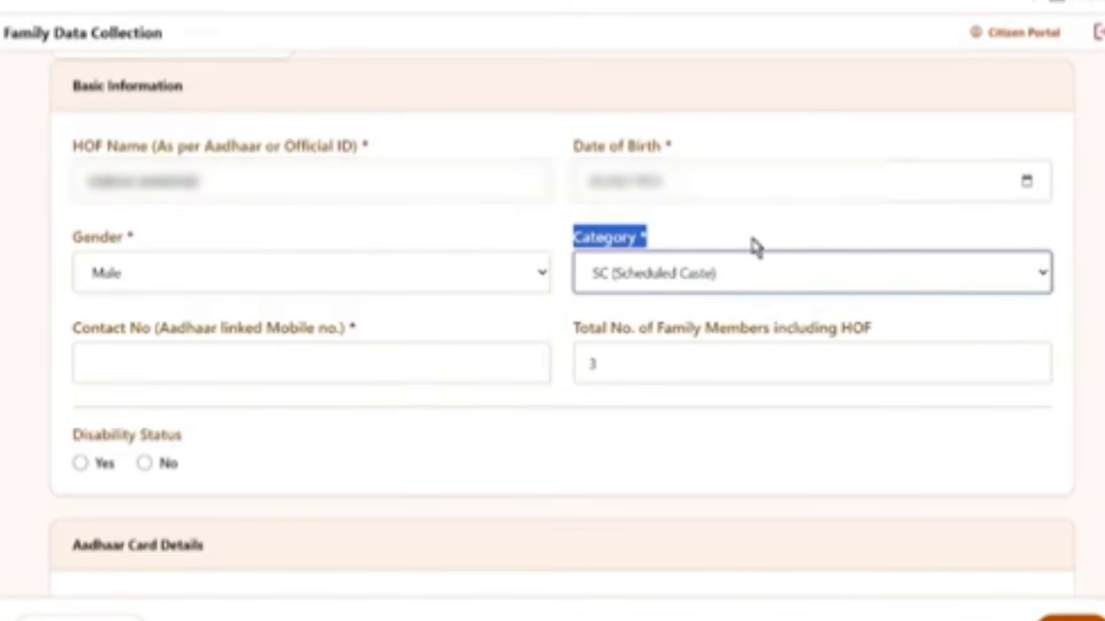
left_click(827, 279)
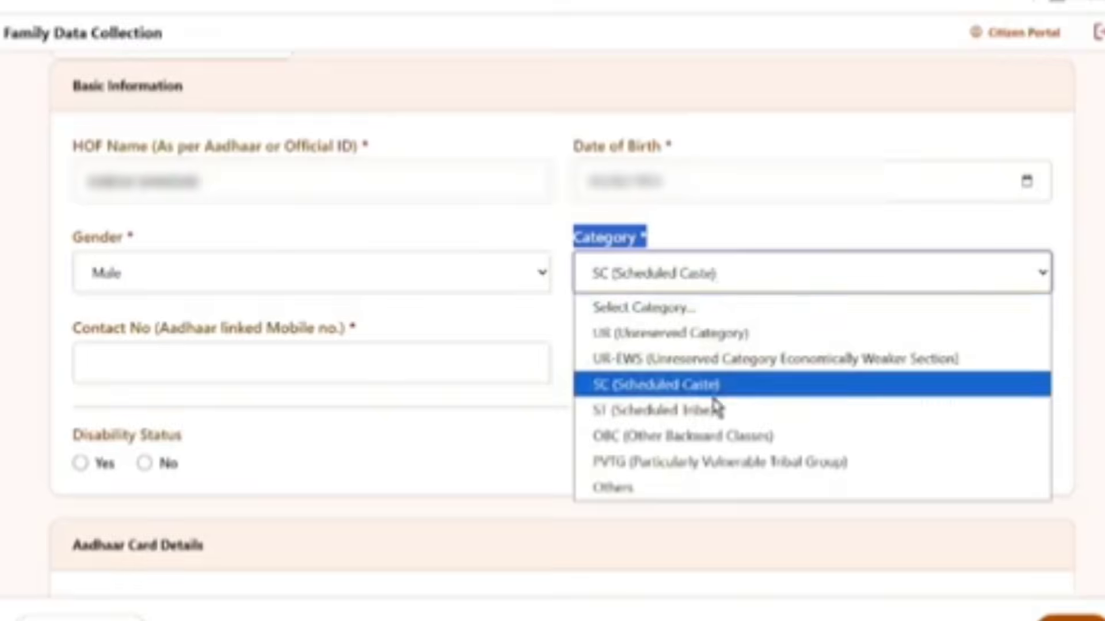
left_click(692, 339)
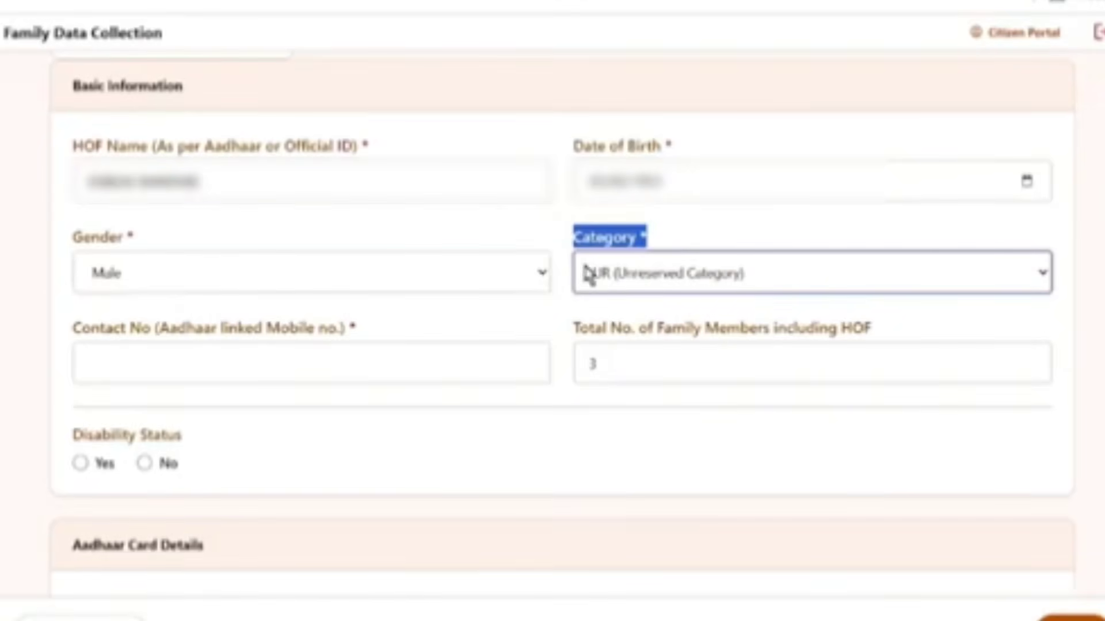
left_click(59, 328)
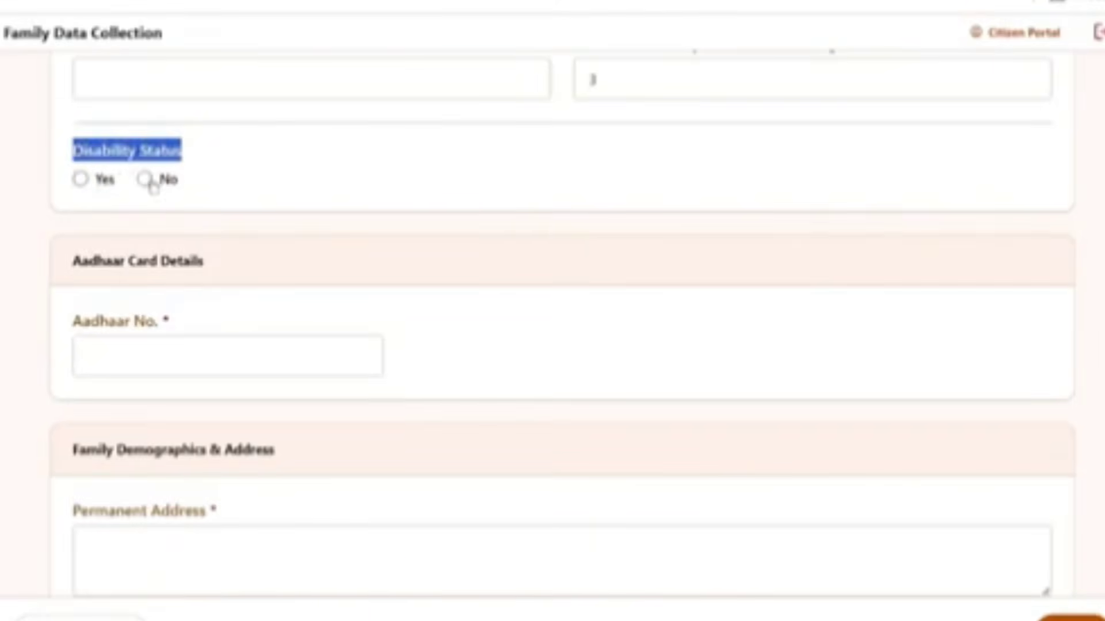
Preview the disability certificate and percentage fields with Yes, then set Disability Status to No
left_click(80, 180)
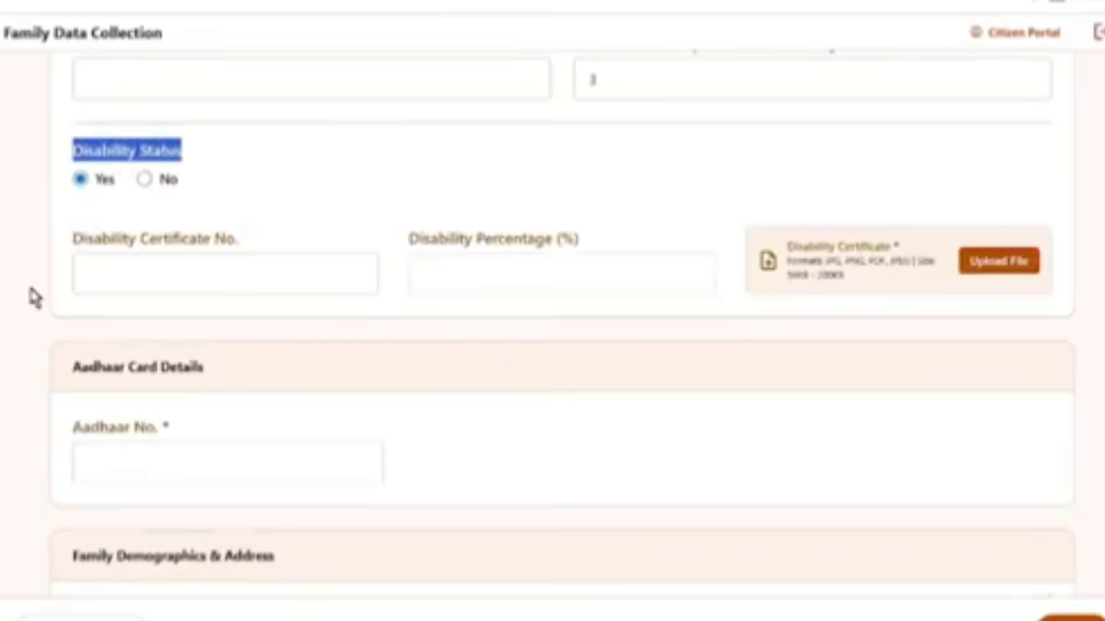
left_click_drag(70, 236, 239, 249)
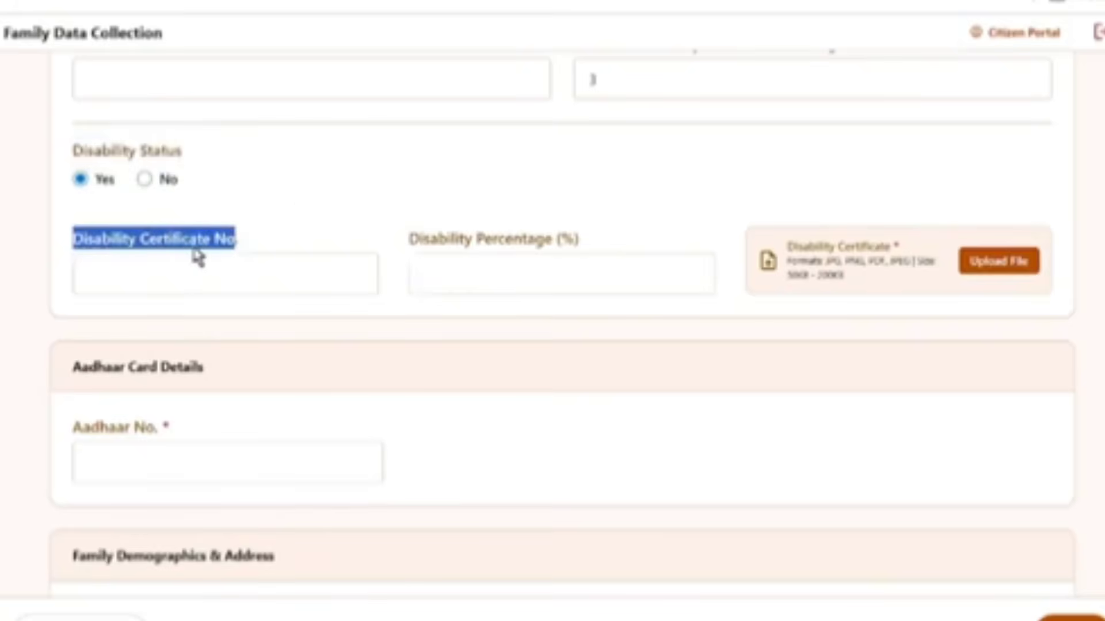
left_click_drag(402, 239, 594, 242)
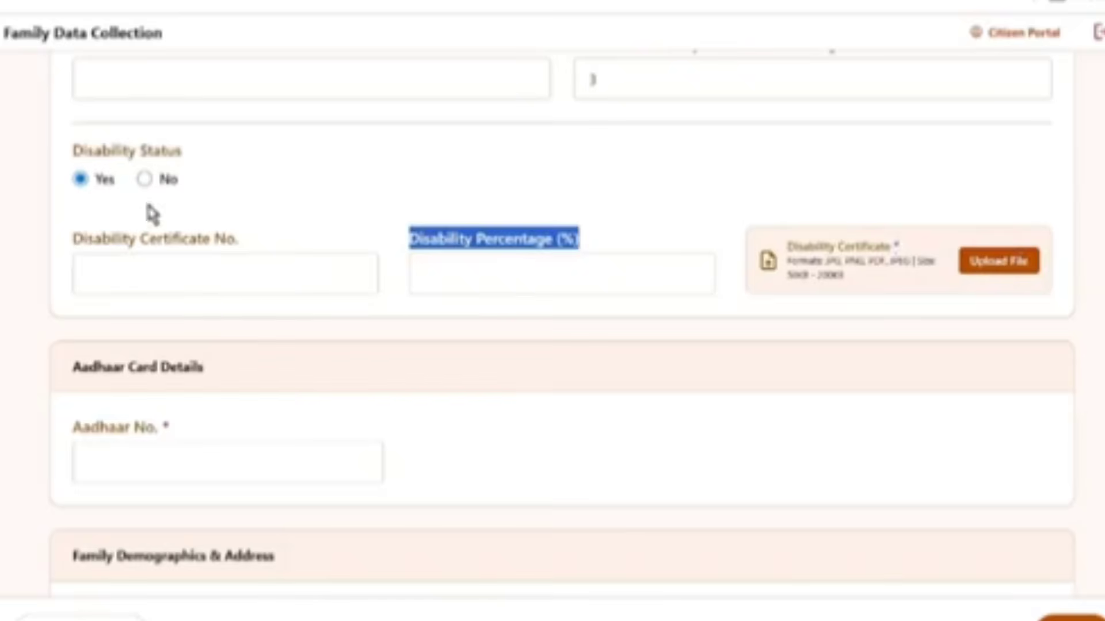
left_click(149, 180)
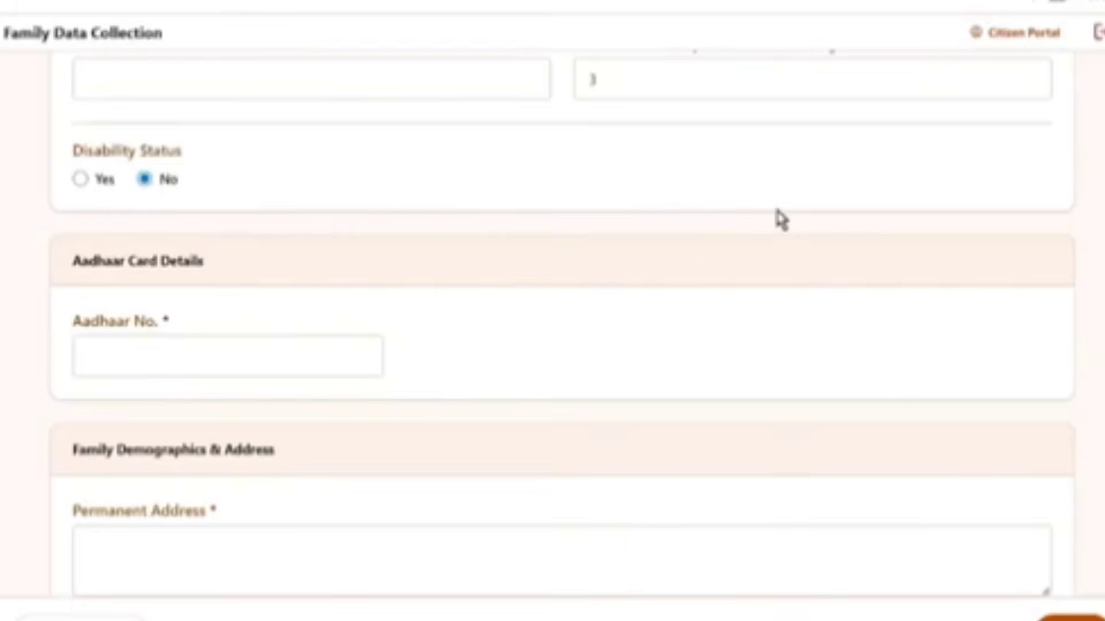
scroll(641, 283, "down", 3)
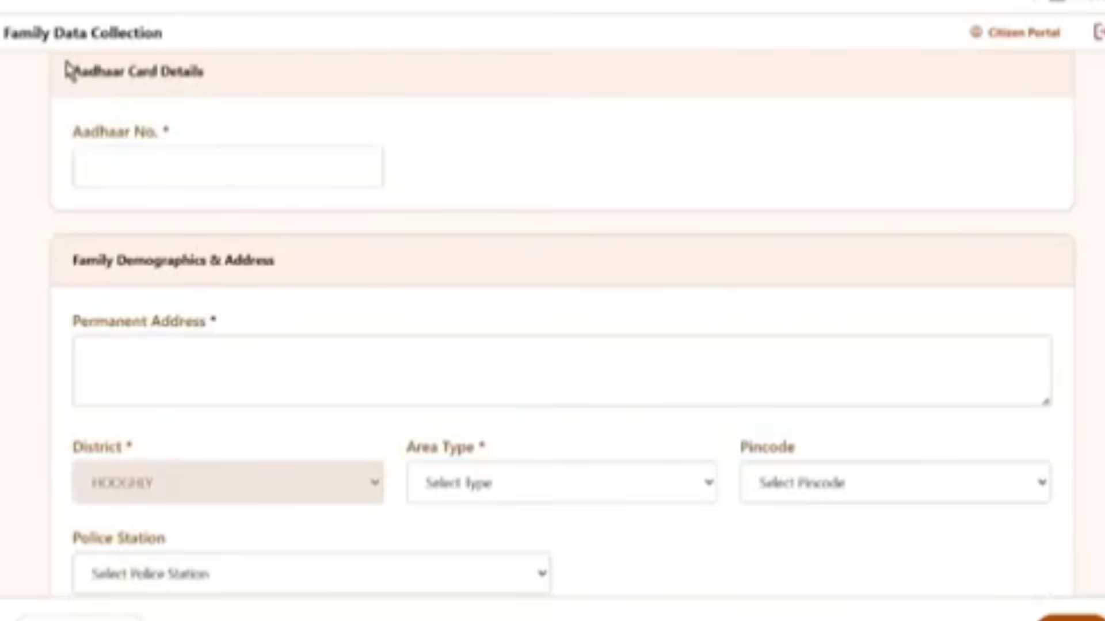
Highlight the Aadhaar Card Details labels and upload the Aadhaar card document
left_click_drag(67, 72, 207, 79)
triple_click(118, 131)
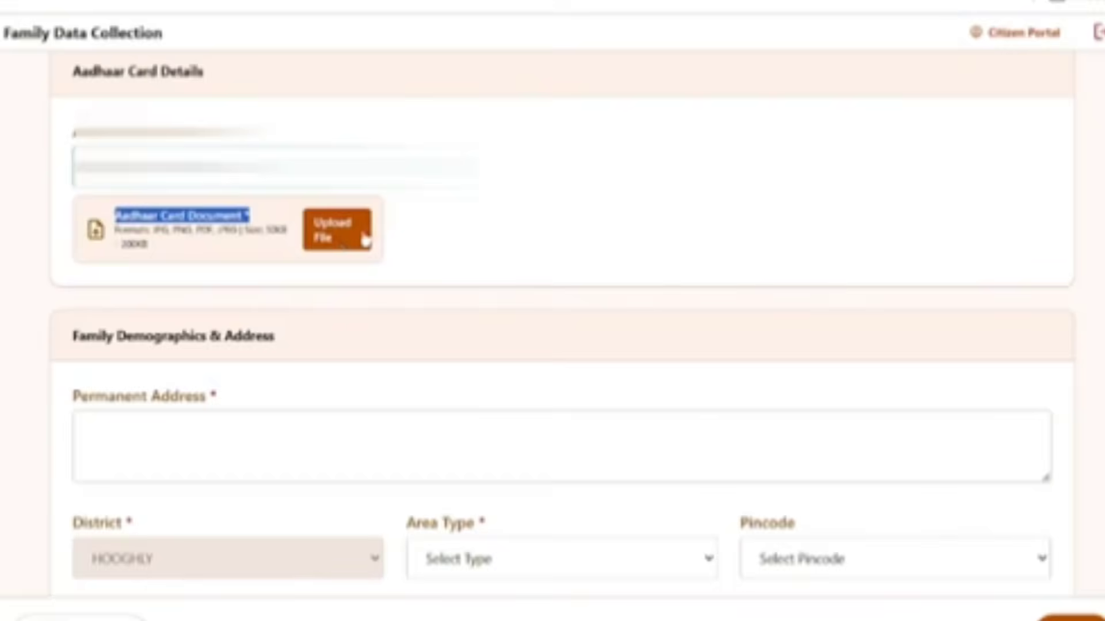
left_click(364, 240)
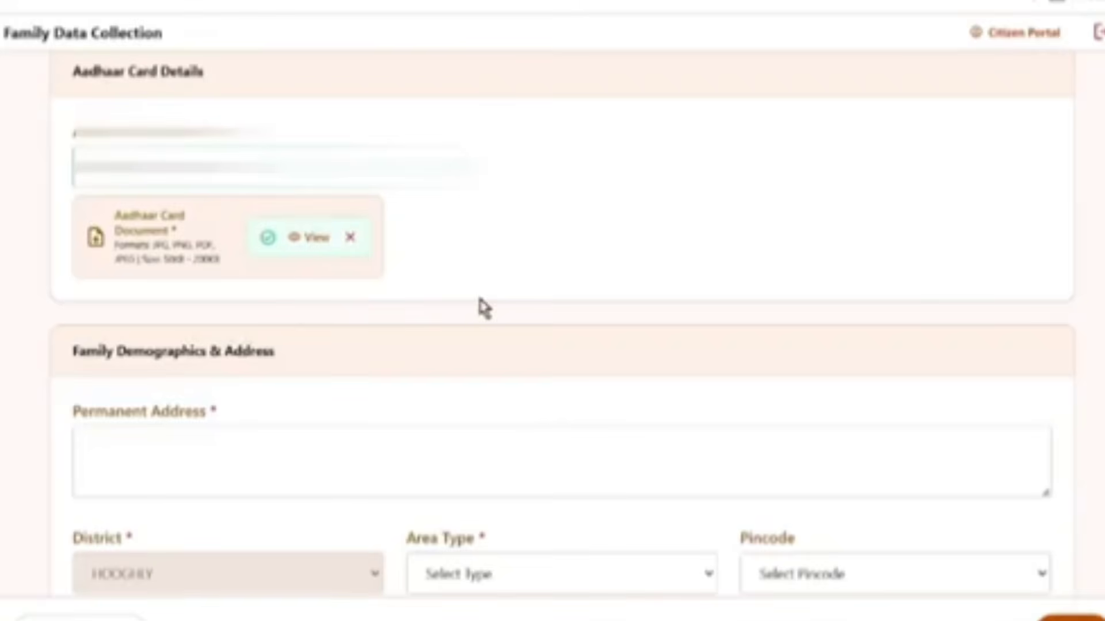
scroll(308, 256, "down", 3)
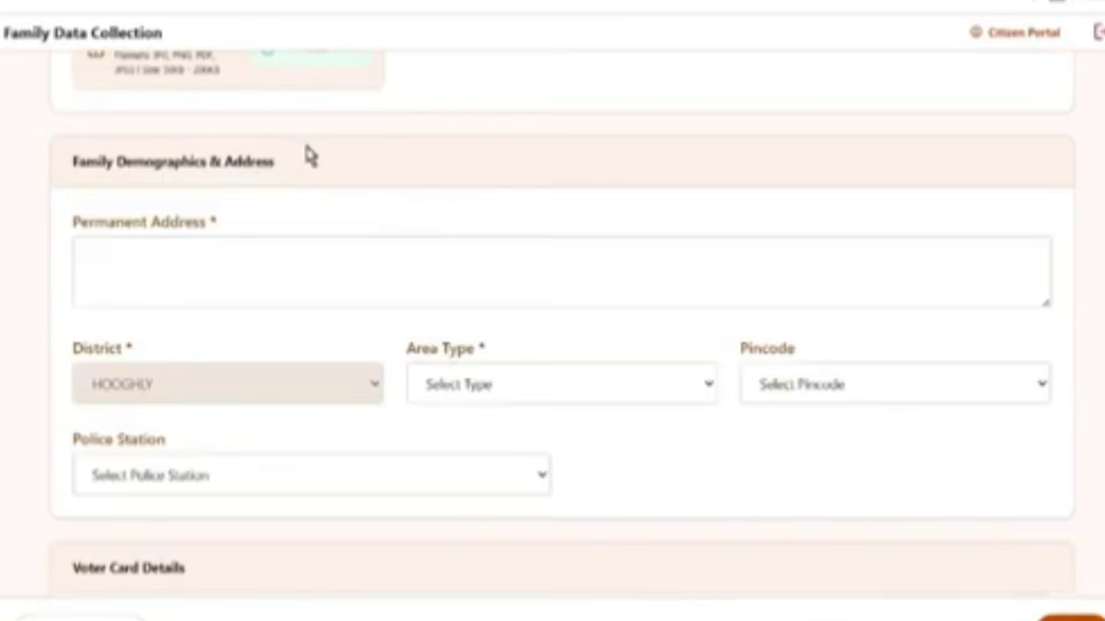
Review the Permanent Address, EPIC No. and Assembly Constituency fields, then browse the constituency list
left_click_drag(72, 161, 290, 160)
scroll(454, 230, "down", 2)
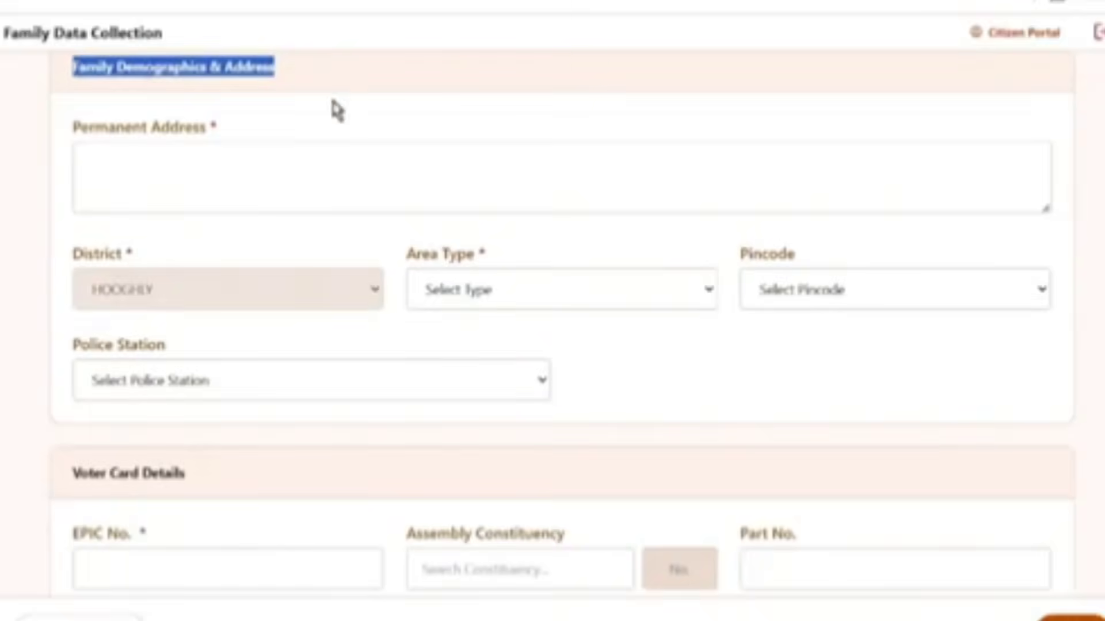
left_click_drag(74, 133, 195, 127)
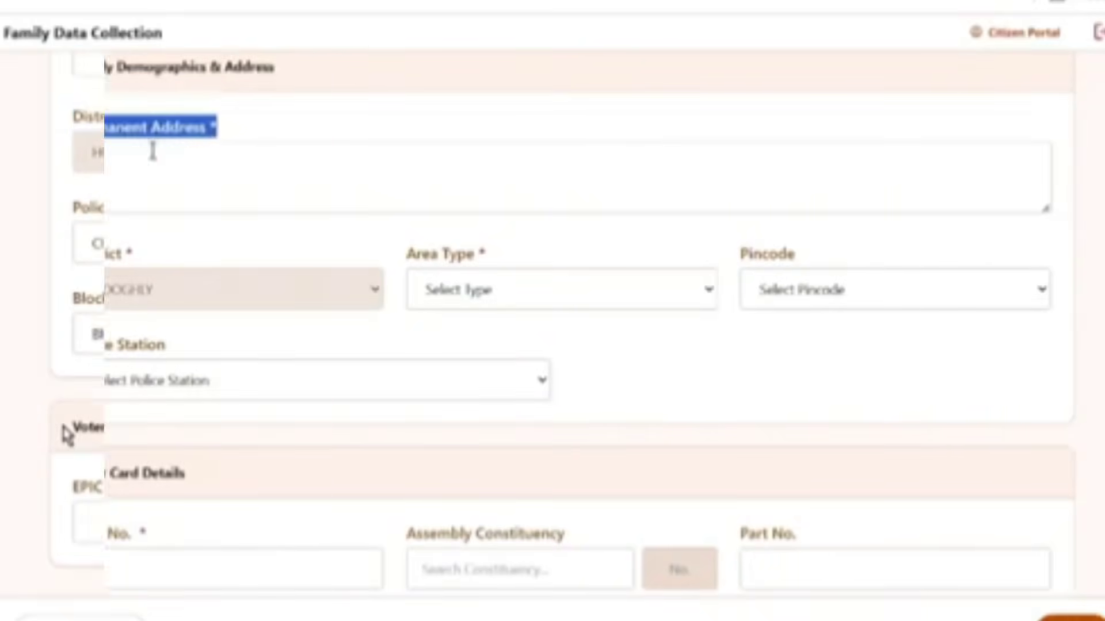
left_click_drag(64, 433, 434, 427)
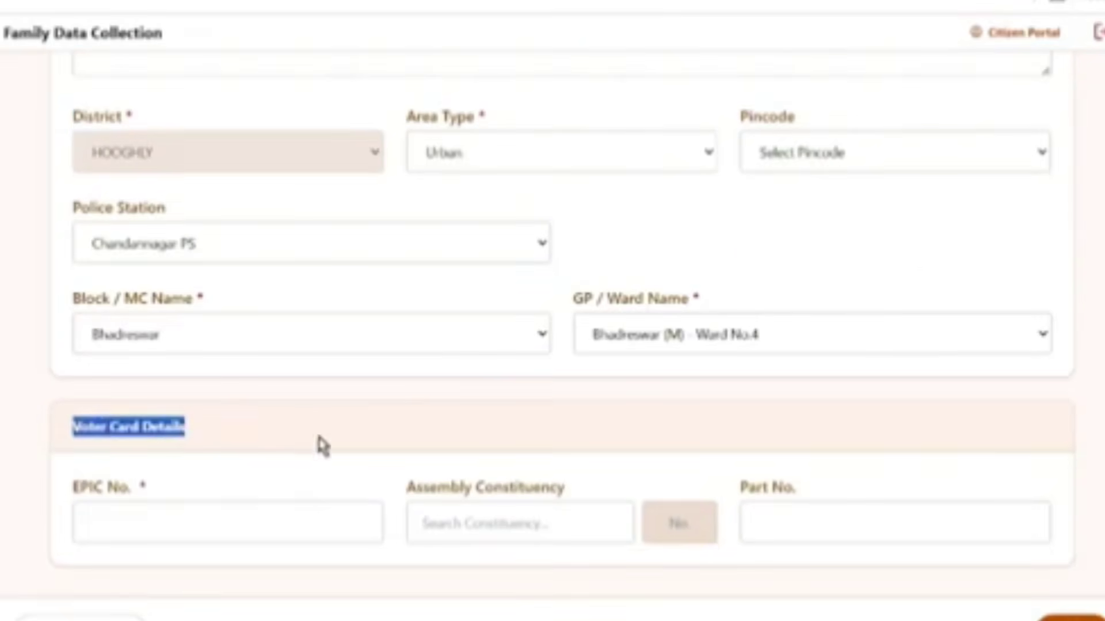
left_click_drag(69, 489, 179, 518)
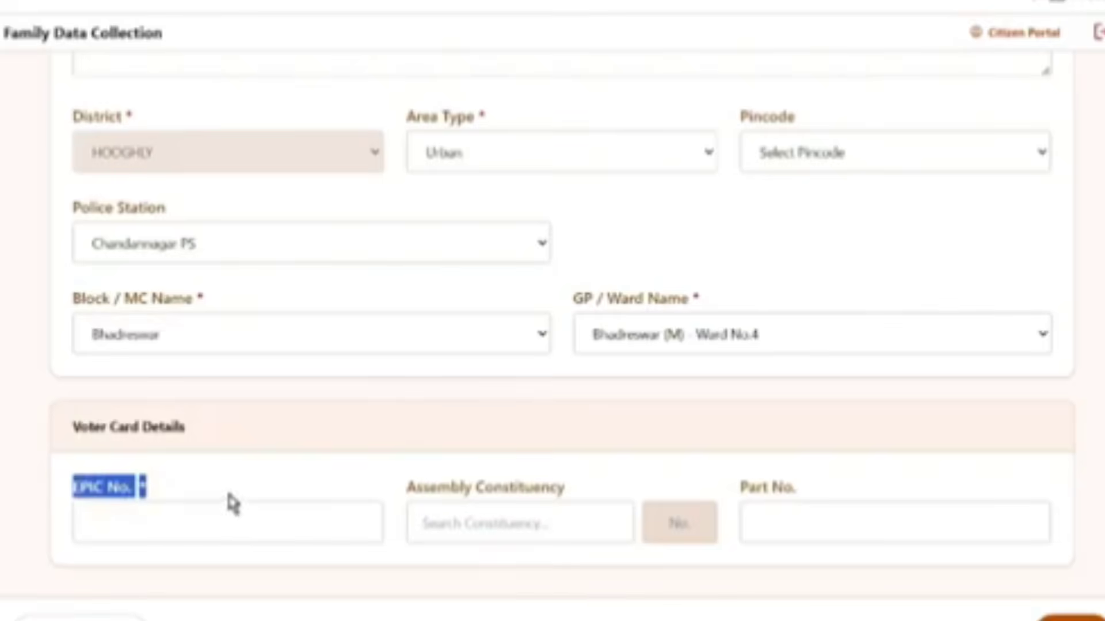
left_click(412, 493)
left_click_drag(408, 488, 584, 488)
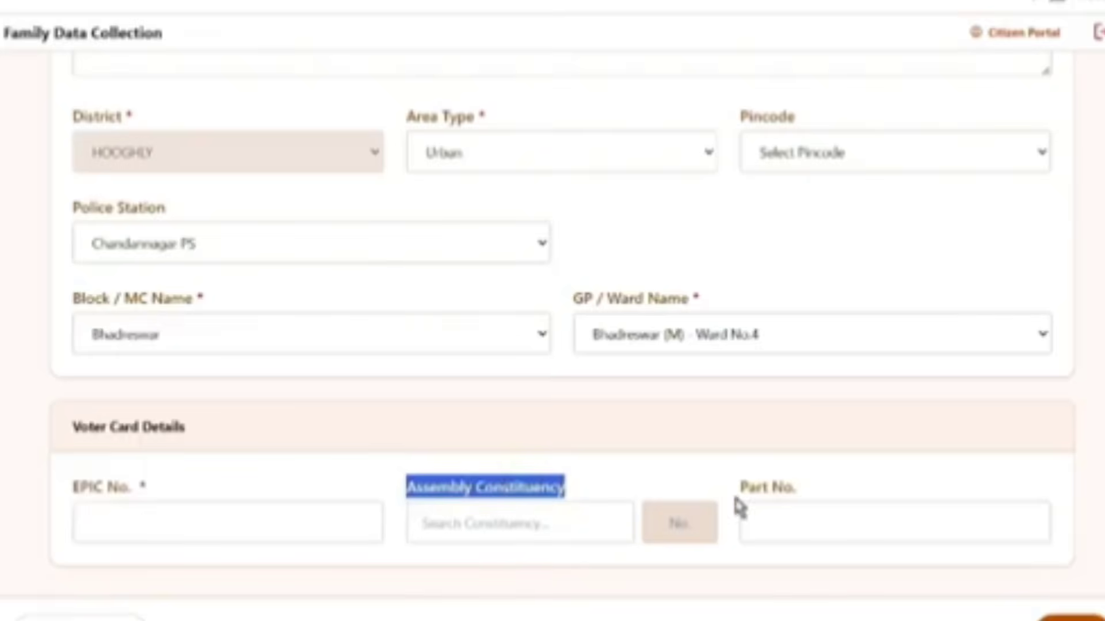
left_click(598, 530)
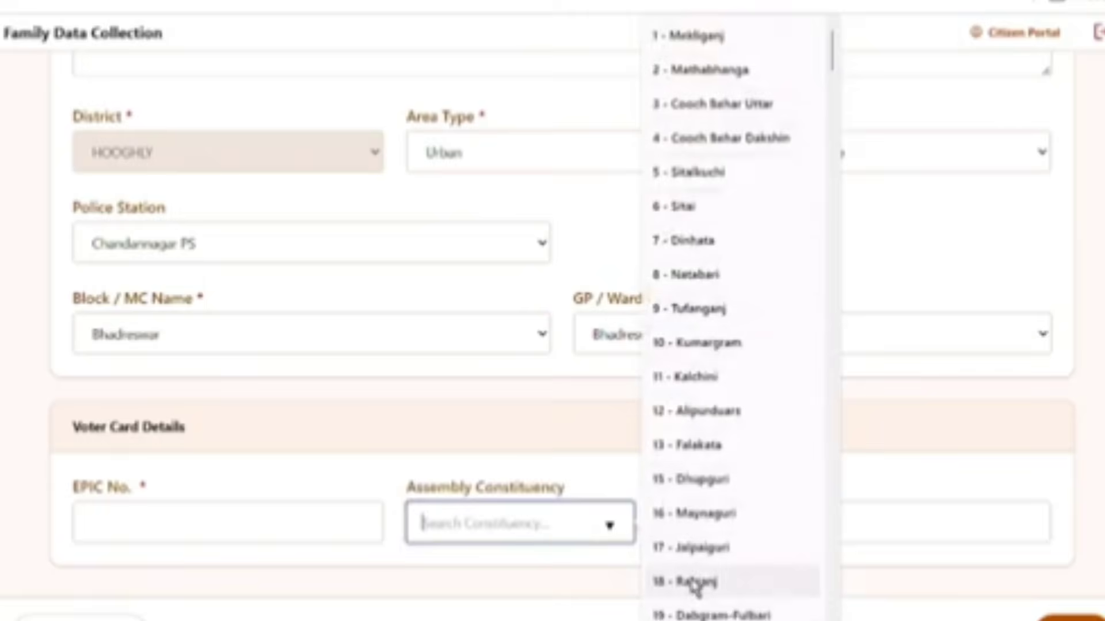
scroll(724, 464, "down", 4)
scroll(726, 506, "down", 2)
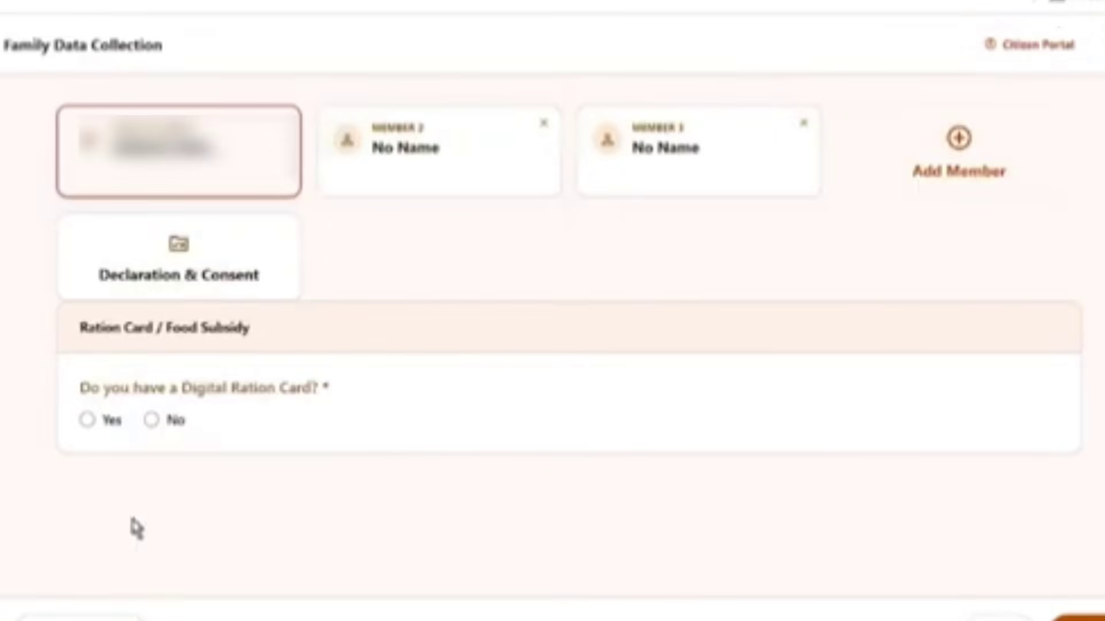
Preview the Ration Card No. field with Yes, then answer No to having a Digital Ration Card
left_click_drag(68, 327, 247, 350)
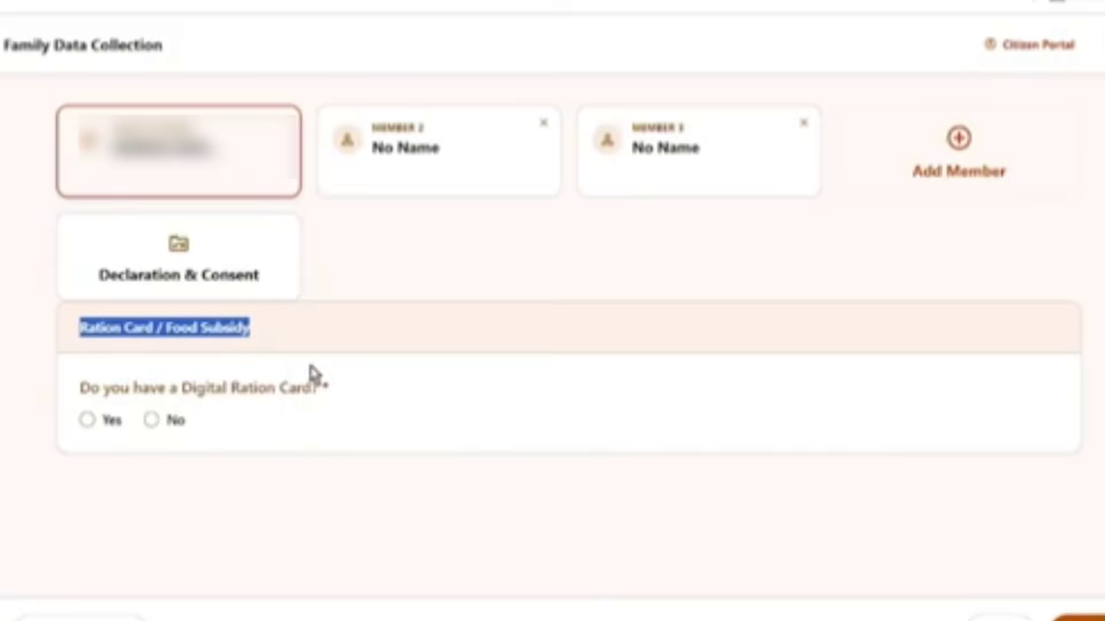
left_click_drag(78, 388, 332, 405)
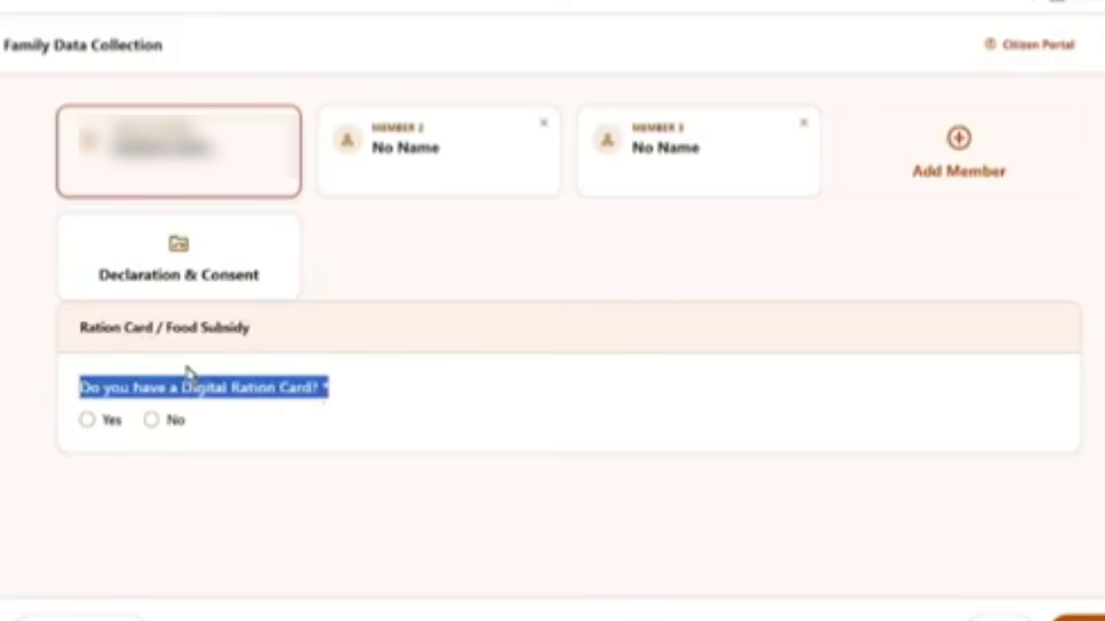
left_click(88, 420)
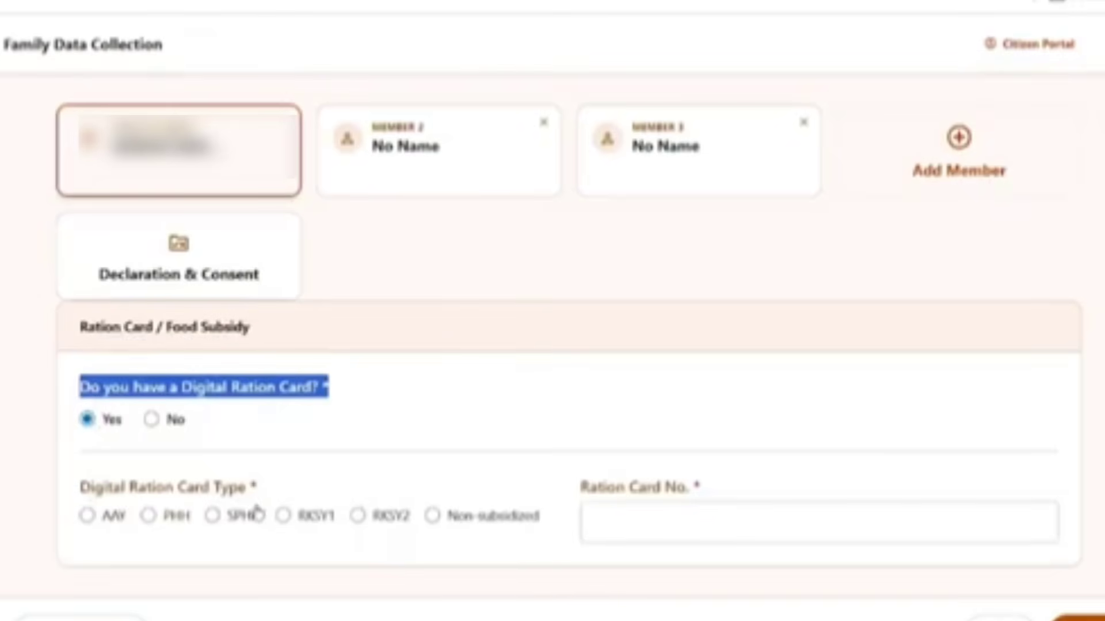
left_click_drag(575, 486, 690, 496)
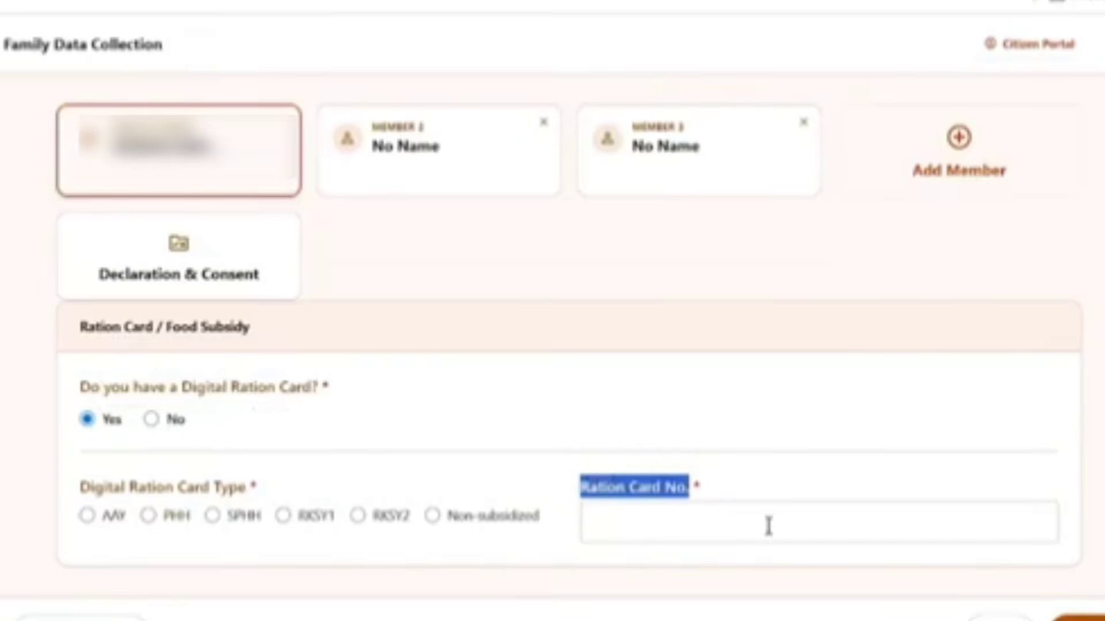
left_click(151, 423)
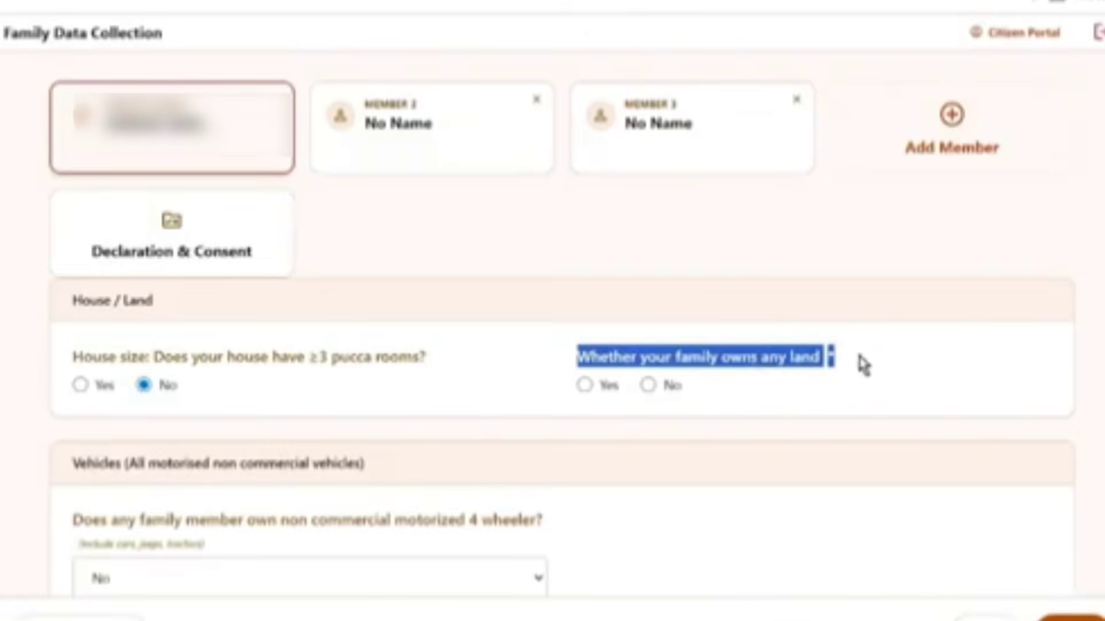
Answer Yes to land ownership and enter a landholding size of 10 decimals
left_click(801, 410)
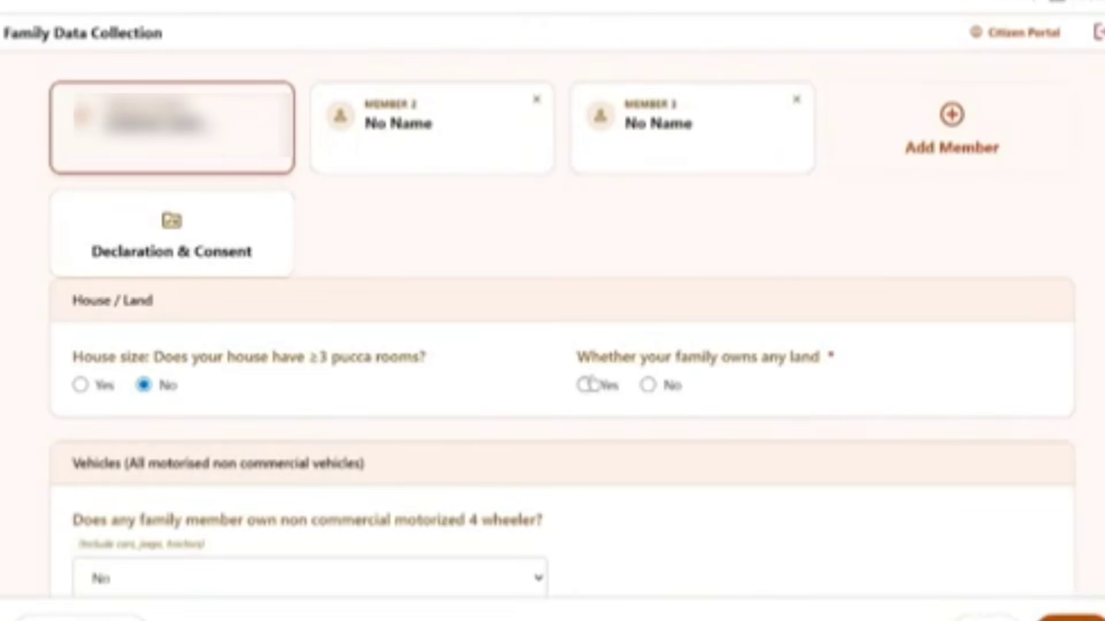
left_click(586, 385)
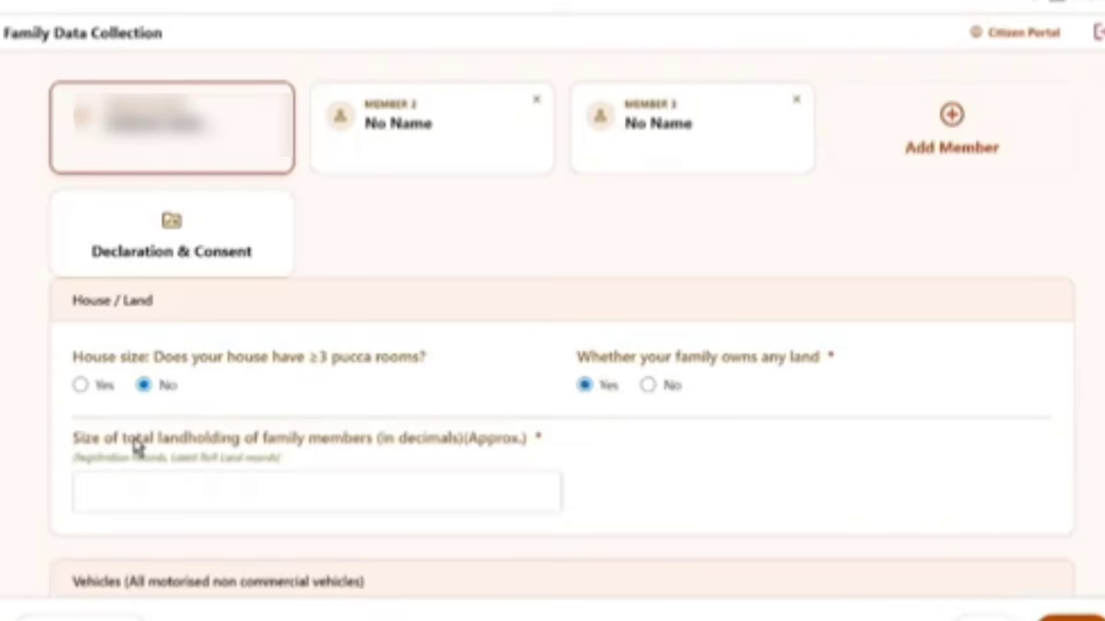
left_click_drag(73, 444, 465, 470)
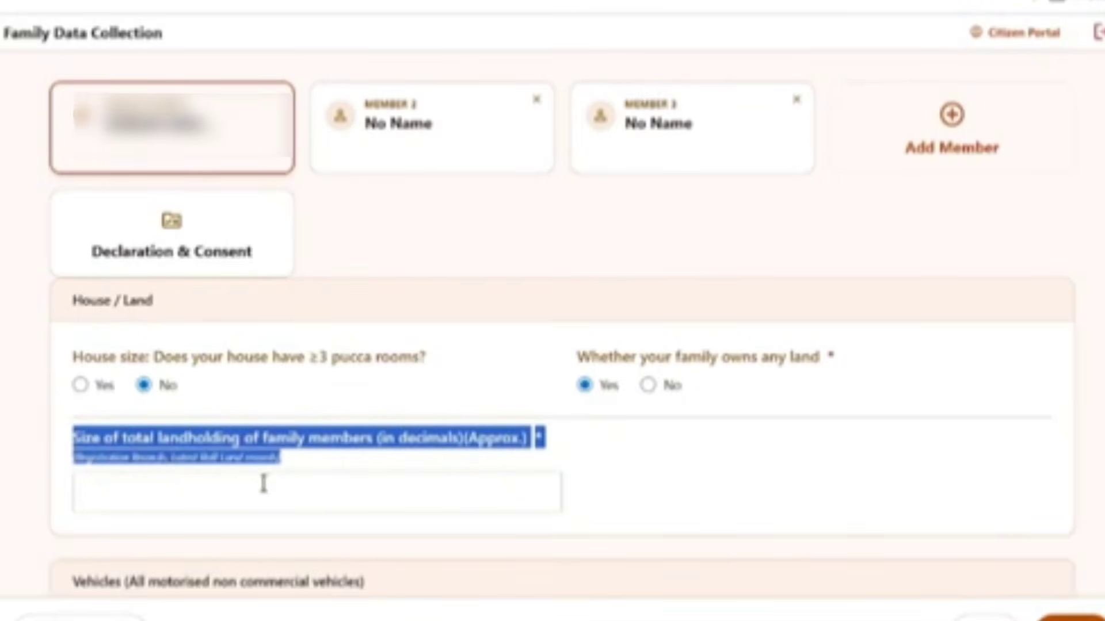
left_click(162, 480)
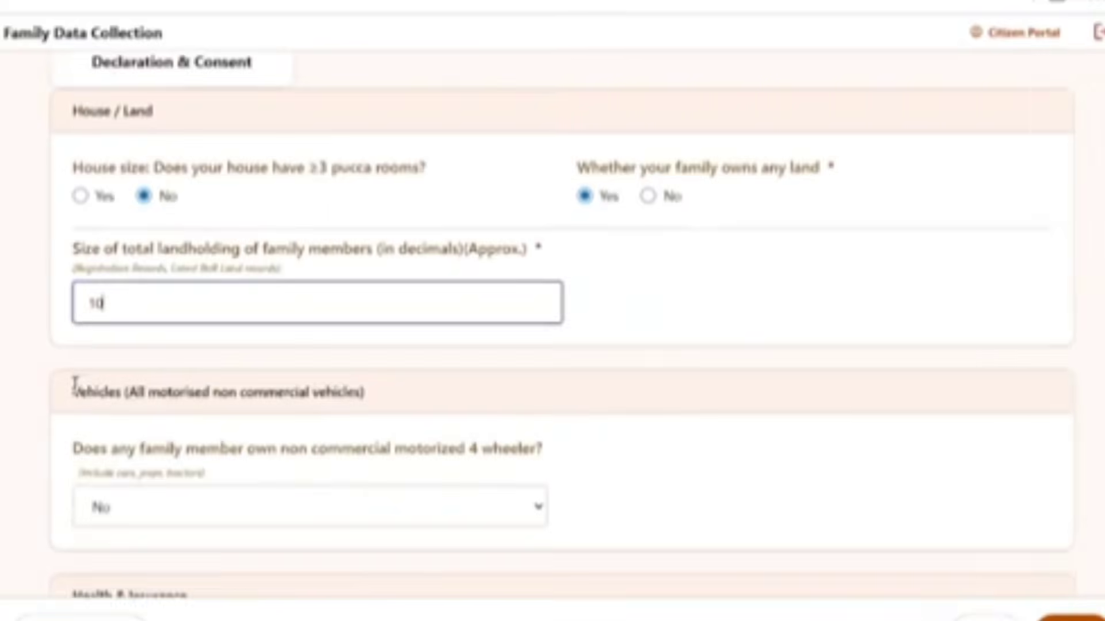
left_click_drag(74, 391, 316, 420)
Leave the four-wheeler question unchanged and set Has Health Insurance to Yes
scroll(512, 432, "down", 2)
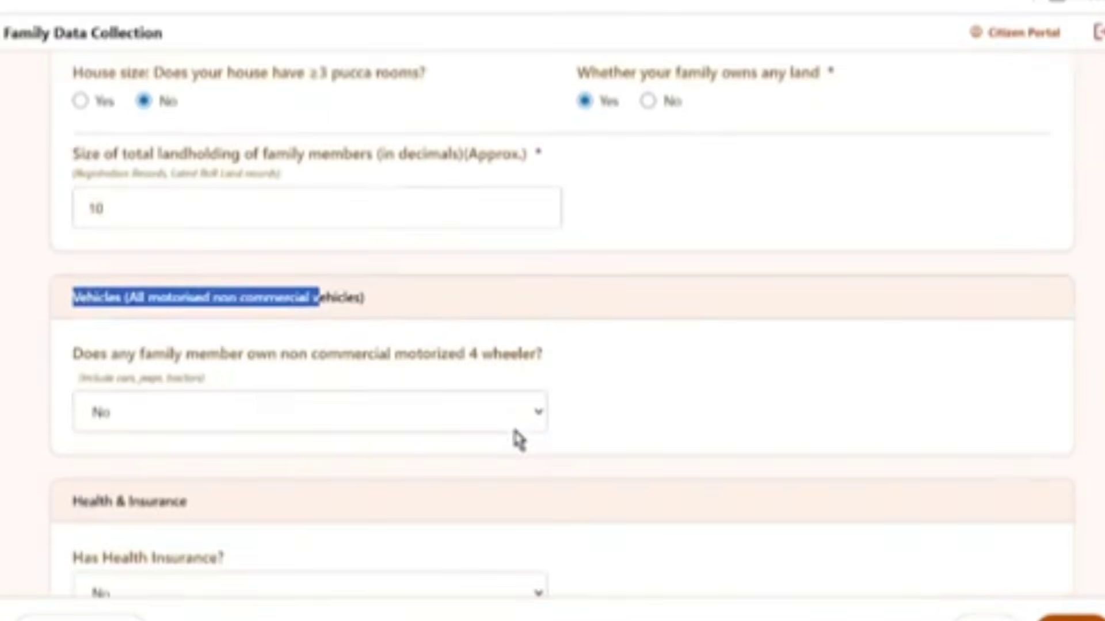
left_click_drag(85, 367, 468, 370)
left_click(613, 368)
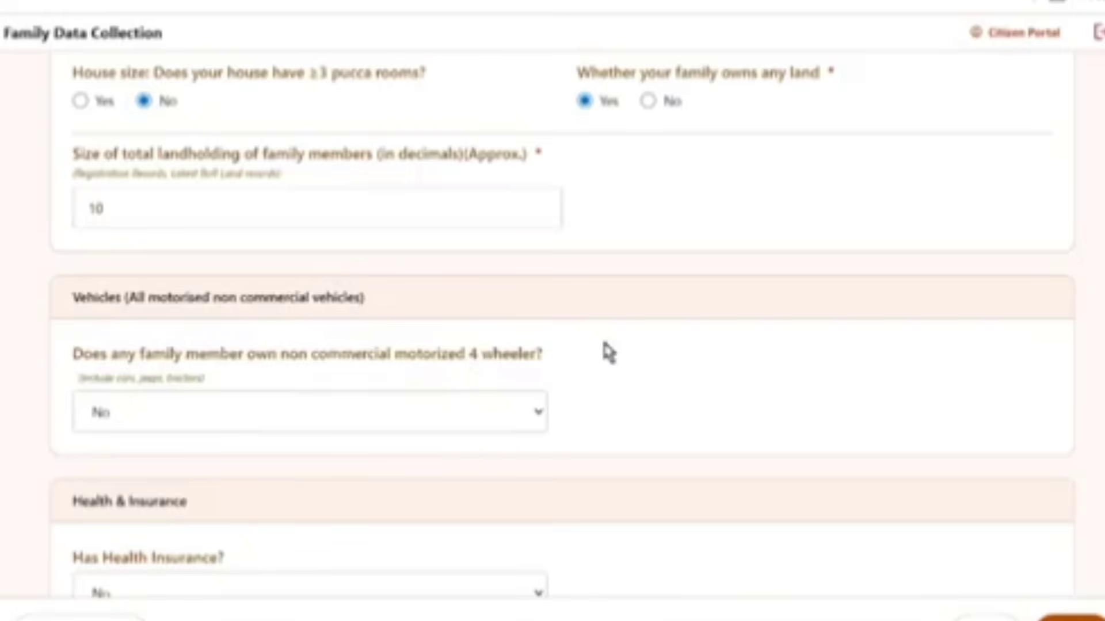
scroll(609, 352, "down", 1)
left_click_drag(74, 431, 207, 454)
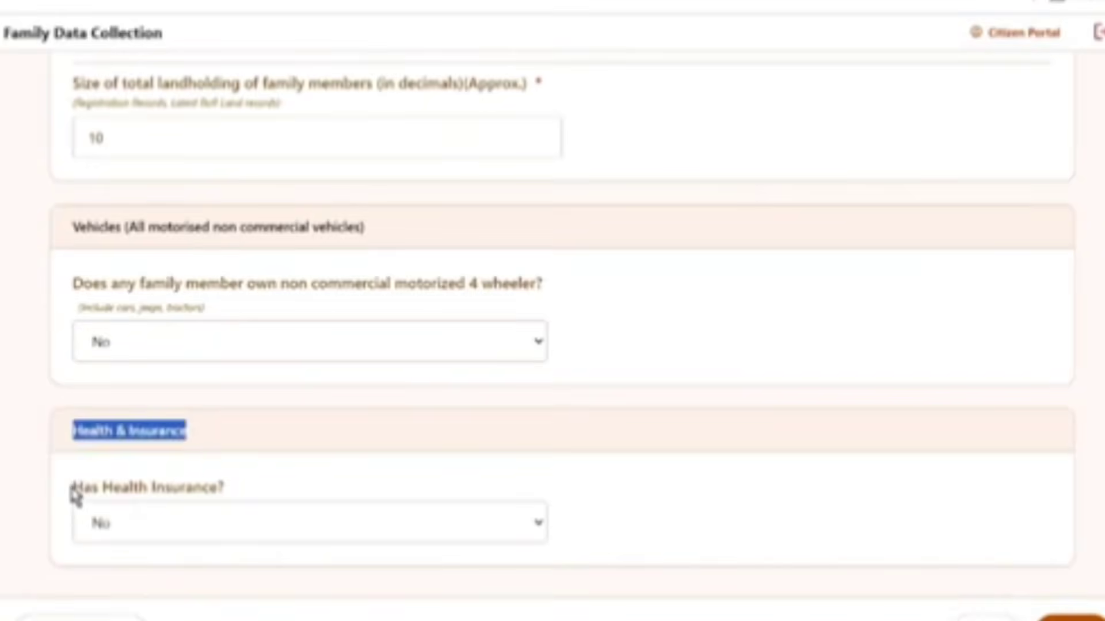
left_click_drag(72, 489, 152, 506)
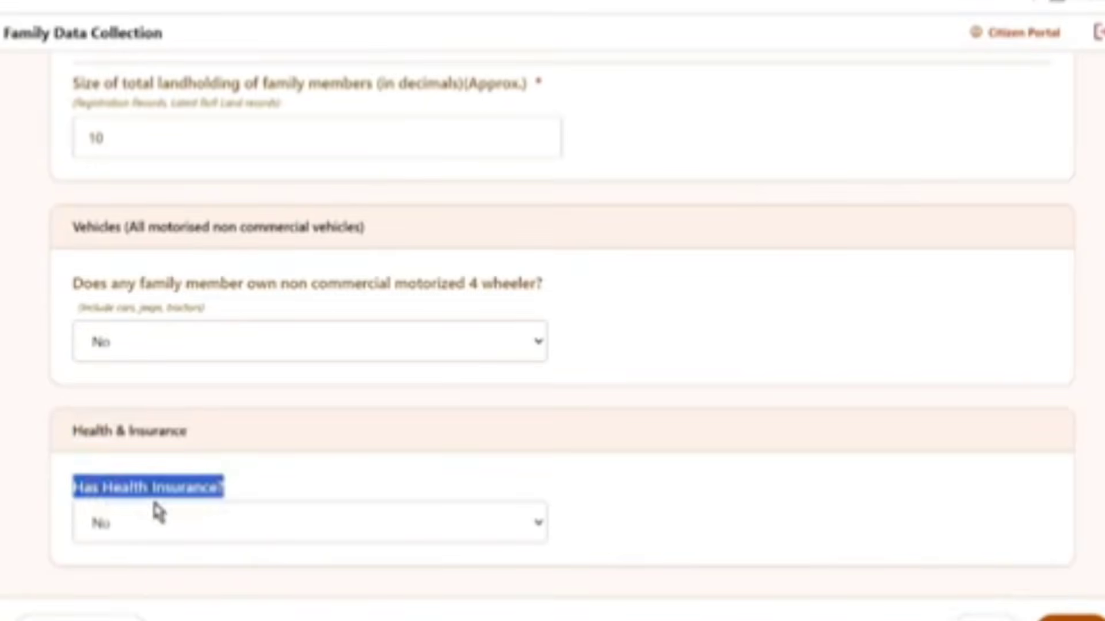
left_click(275, 524)
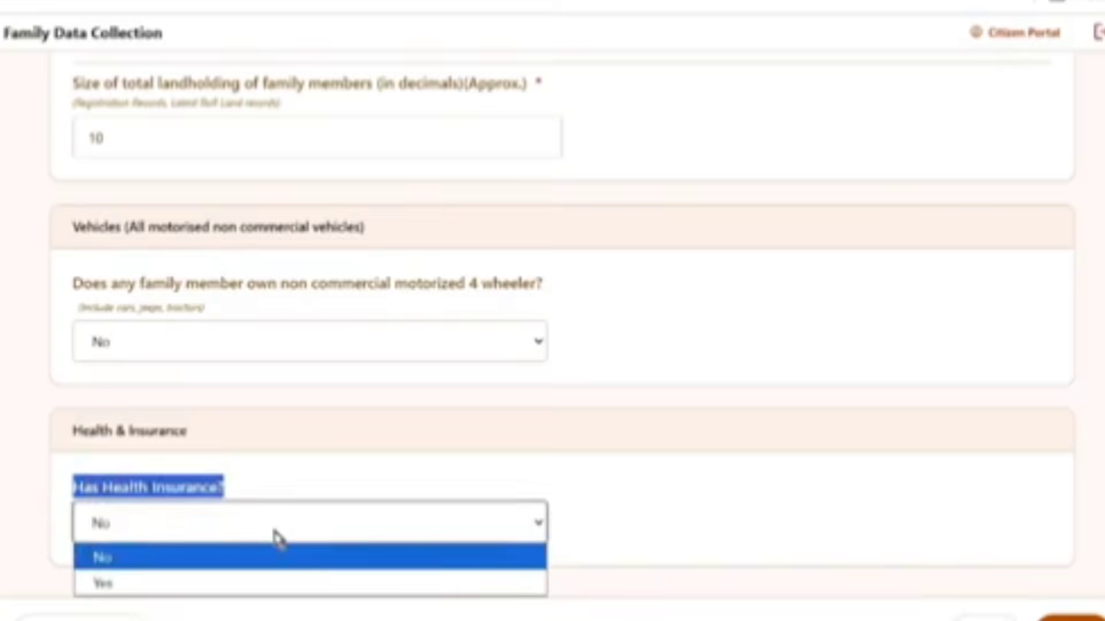
left_click(171, 593)
left_click_drag(577, 488, 695, 553)
Browse the insurance type list, then answer No to paying income tax
left_click(678, 535)
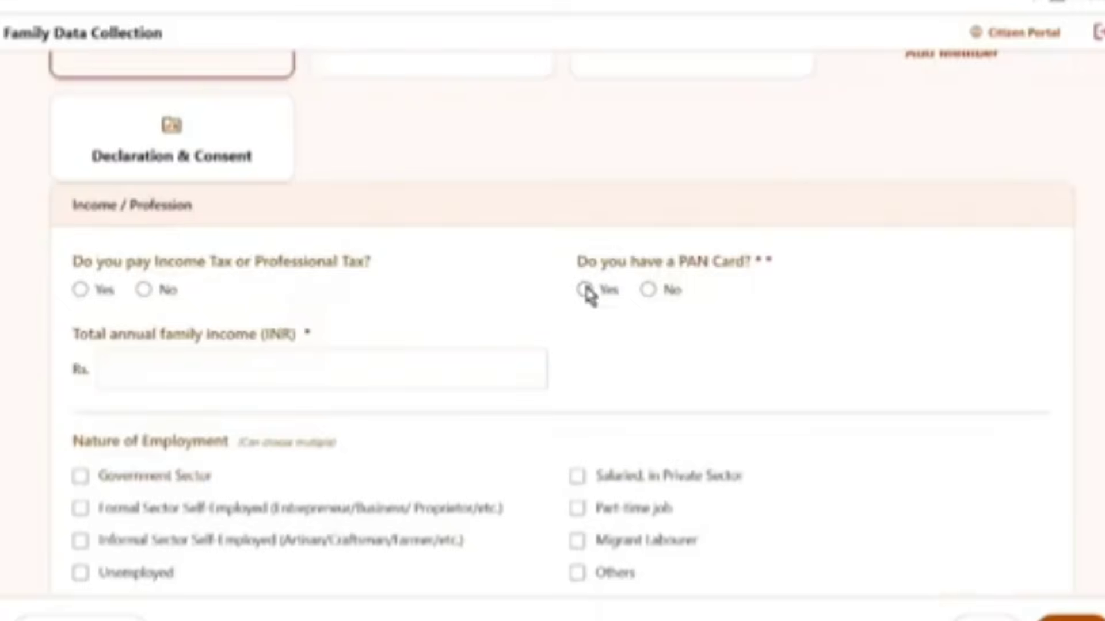
left_click_drag(76, 214, 223, 234)
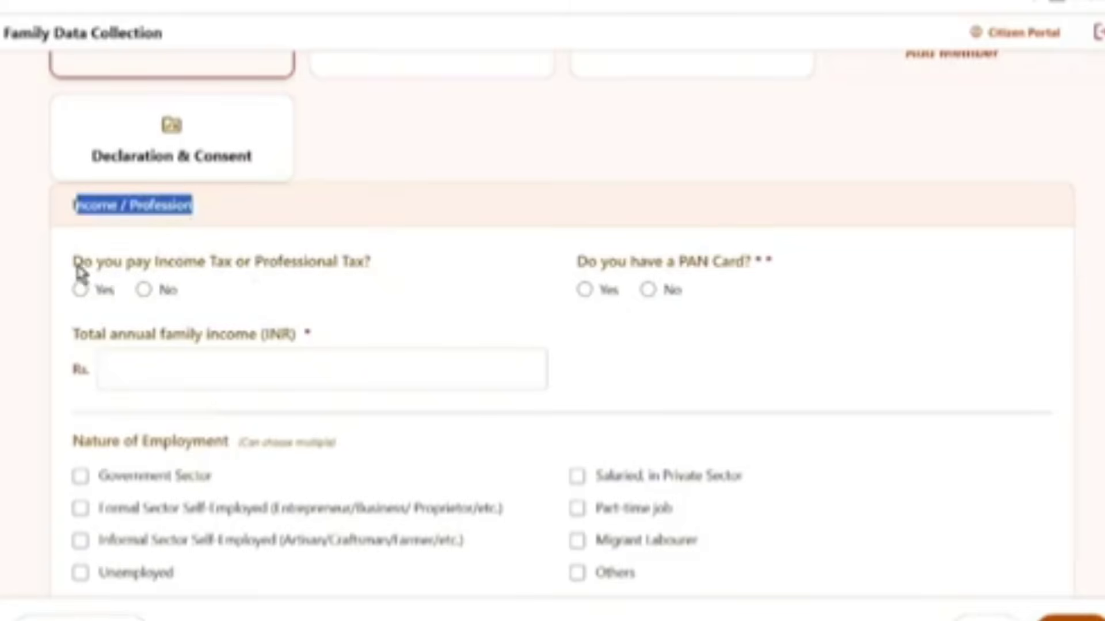
left_click_drag(77, 271, 271, 284)
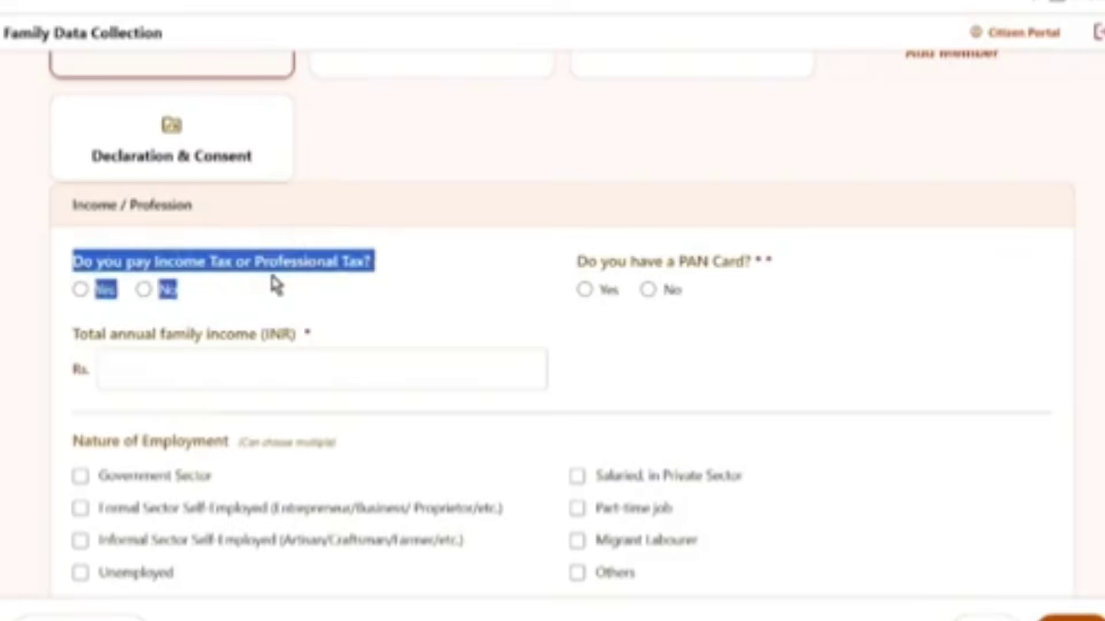
left_click(411, 216)
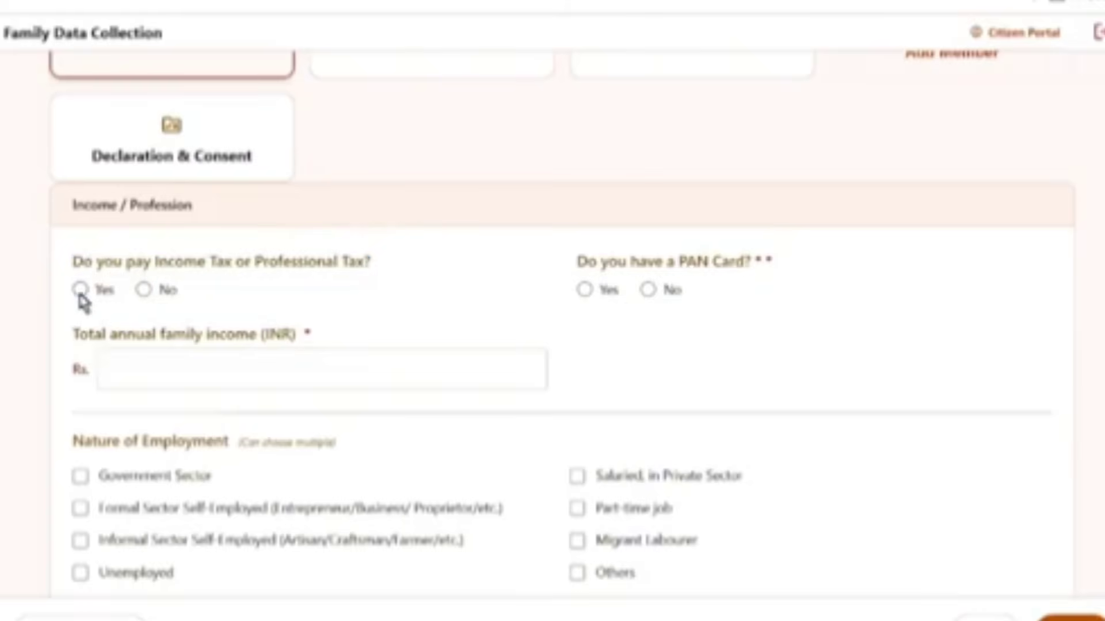
left_click(144, 290)
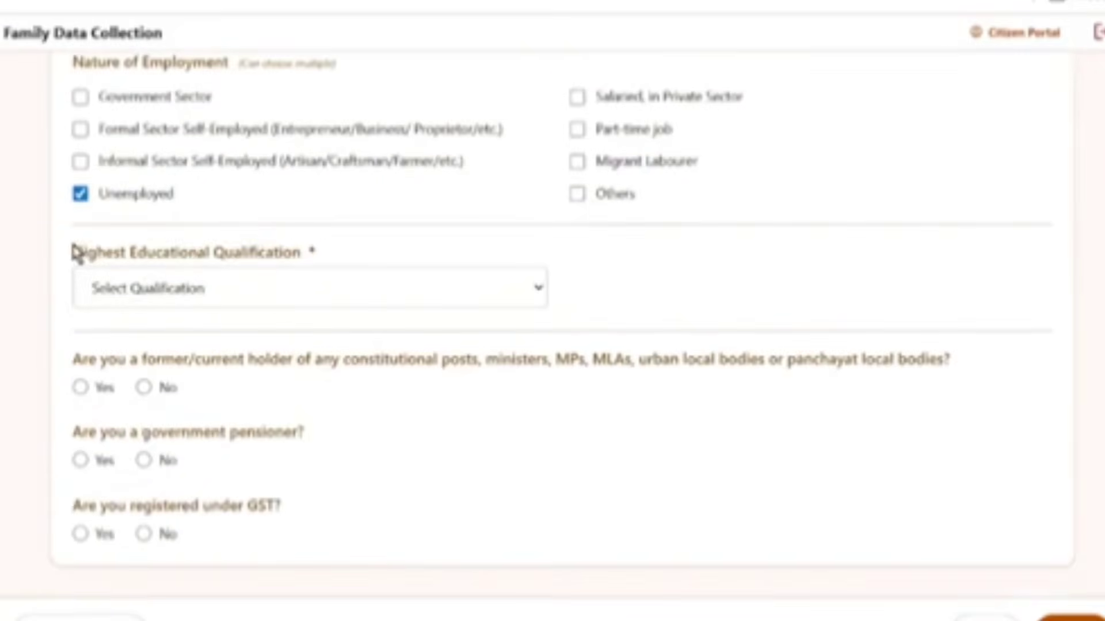
Choose Illiterate as the highest educational qualification
left_click_drag(73, 253, 469, 295)
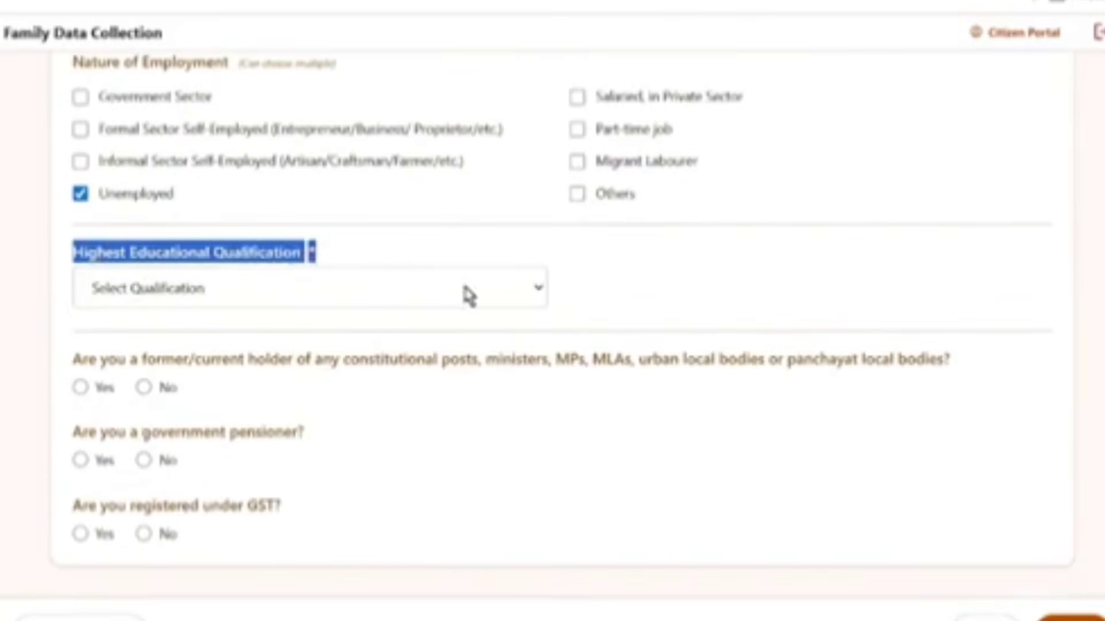
left_click(124, 298)
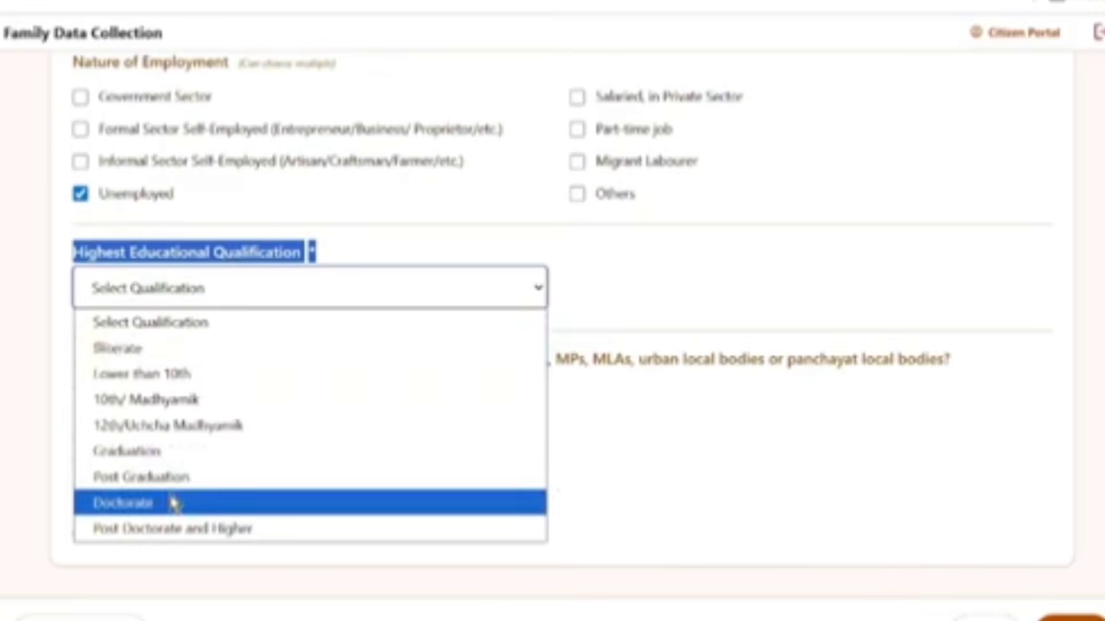
left_click(118, 349)
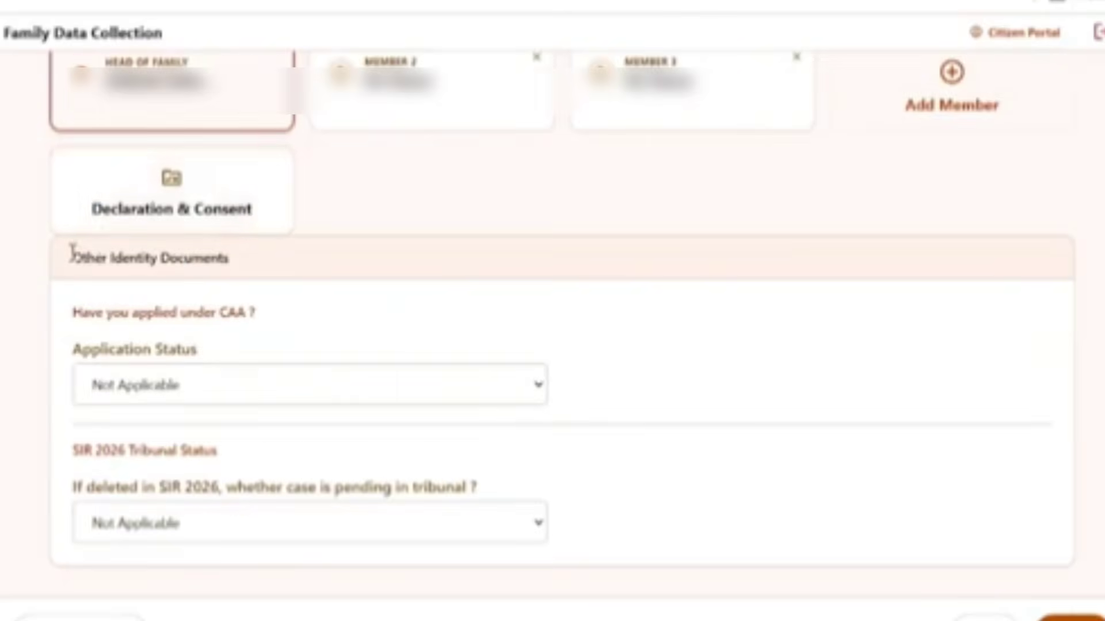
Keep the CAA application status as Not Applicable and confirm DBT scheme benefits show No
left_click_drag(72, 260, 247, 291)
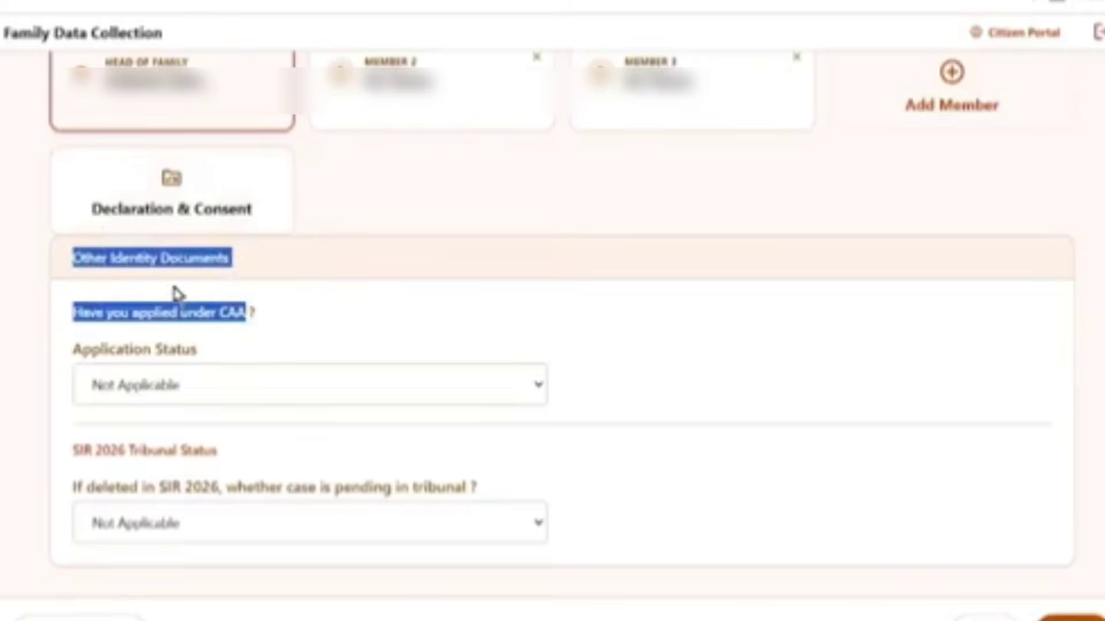
left_click(357, 325)
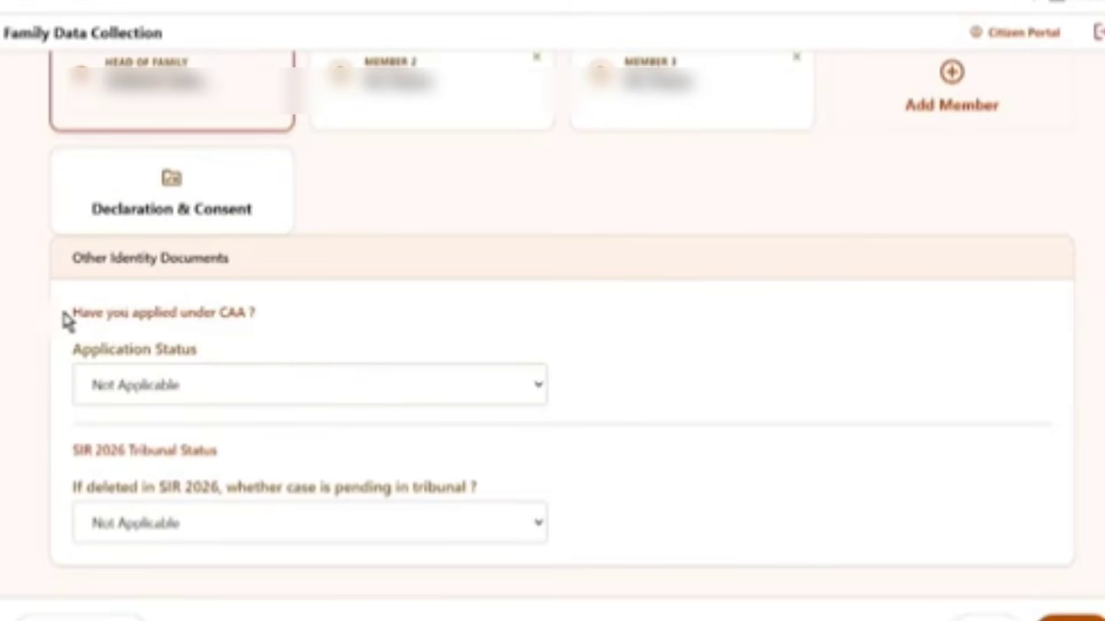
left_click_drag(66, 313, 377, 348)
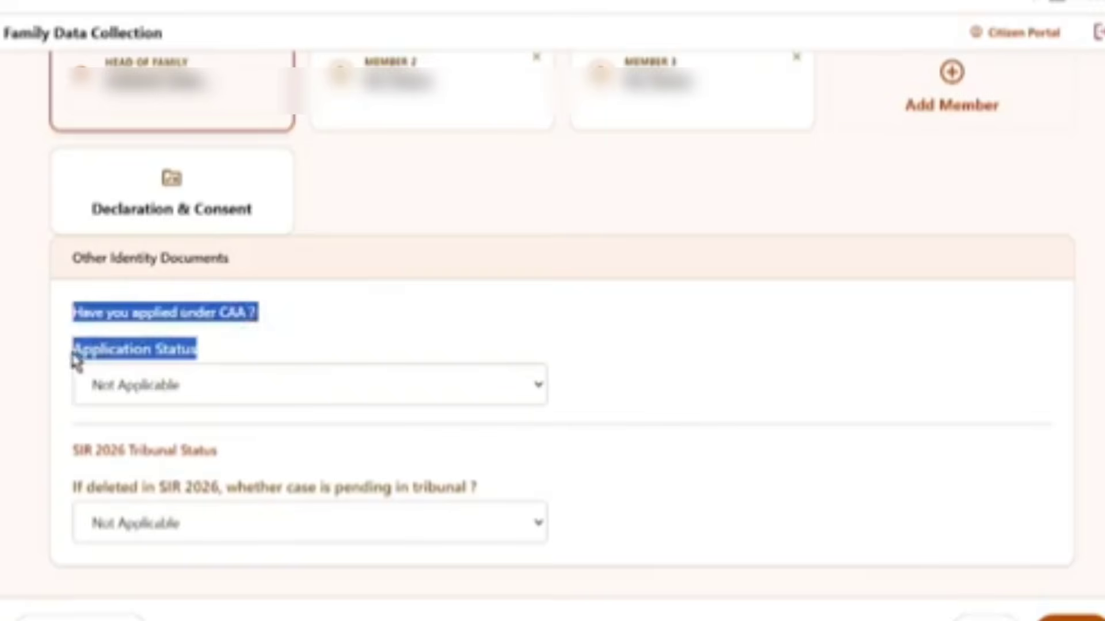
left_click(285, 353)
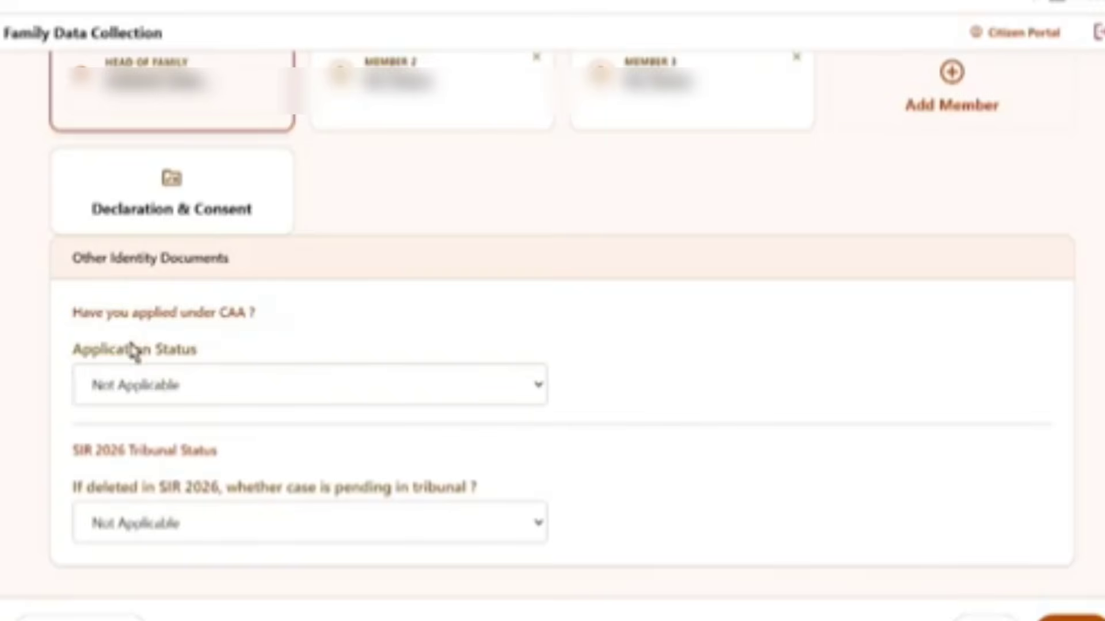
left_click(125, 393)
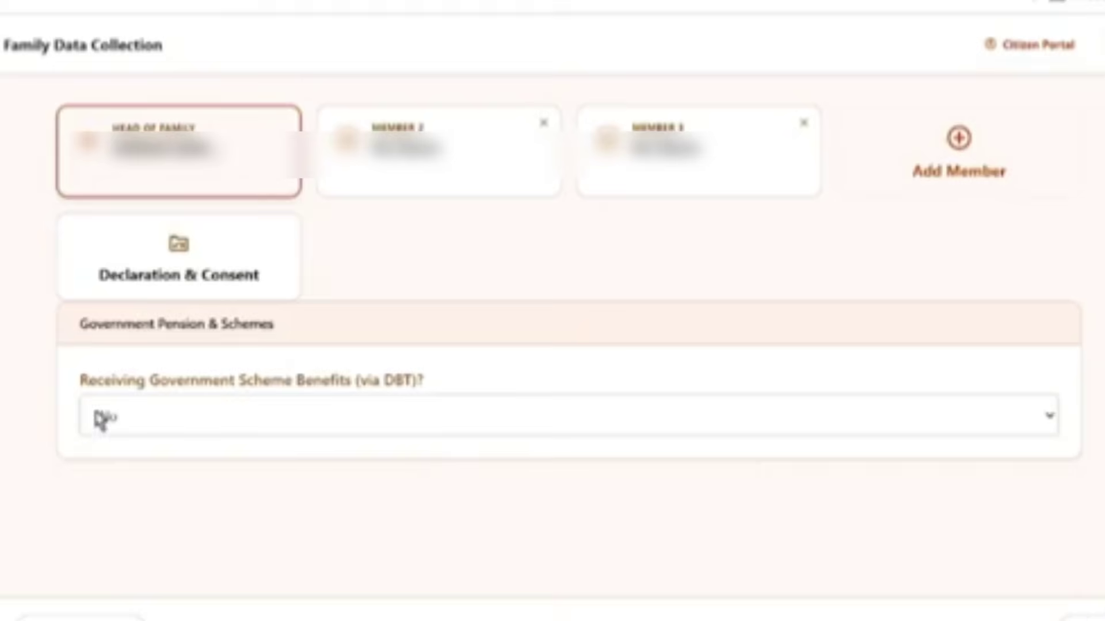
left_click_drag(80, 381, 486, 396)
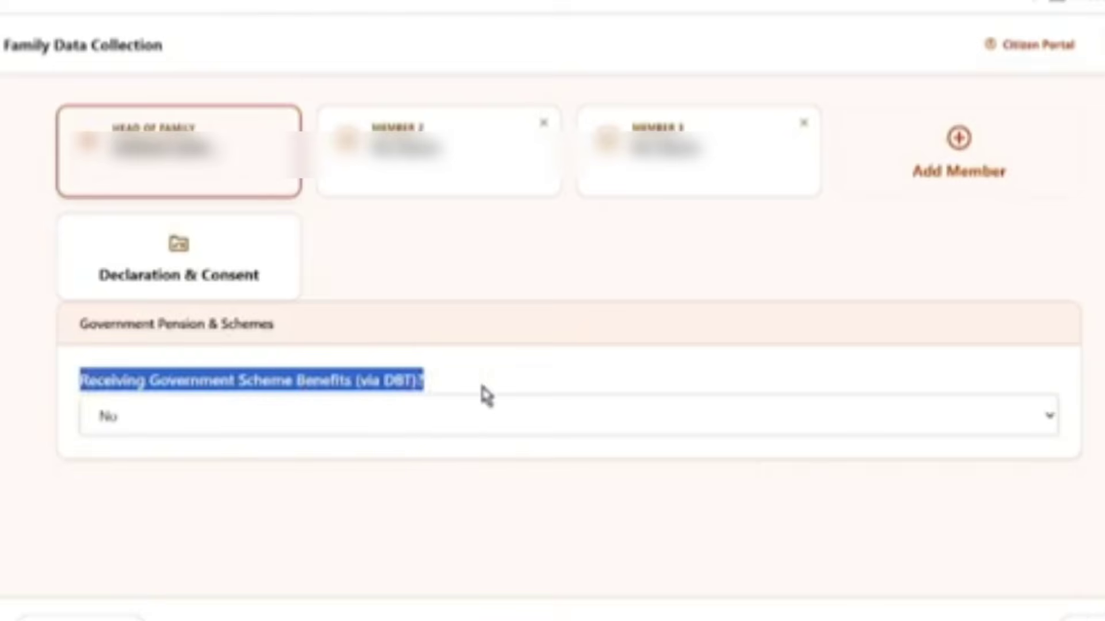
left_click(541, 375)
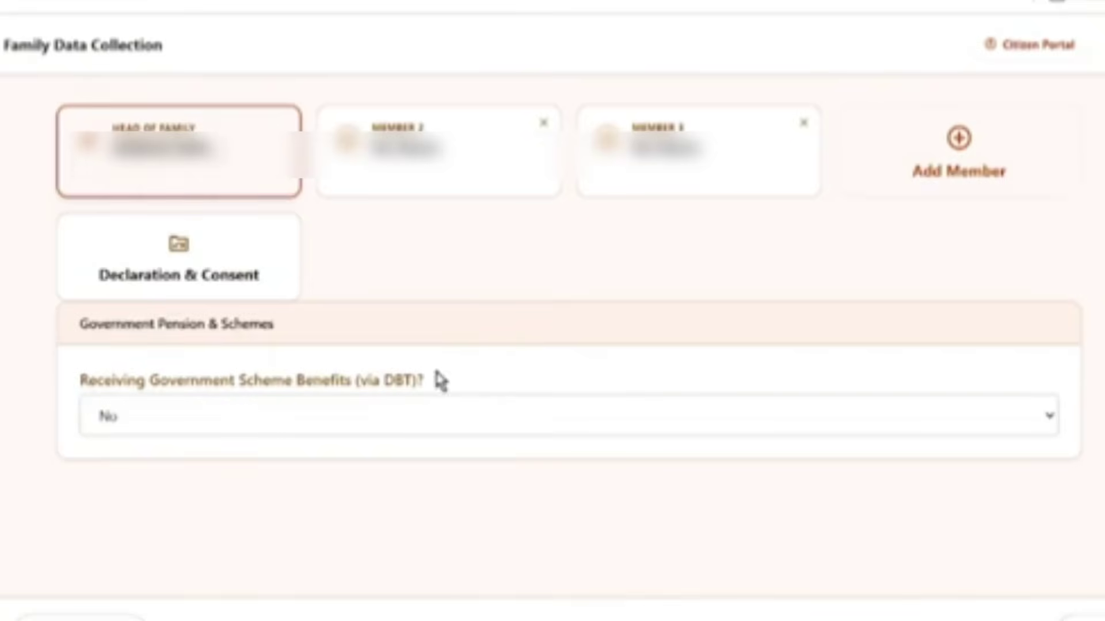
Paste the second member's full name into the member name field
left_click(176, 424)
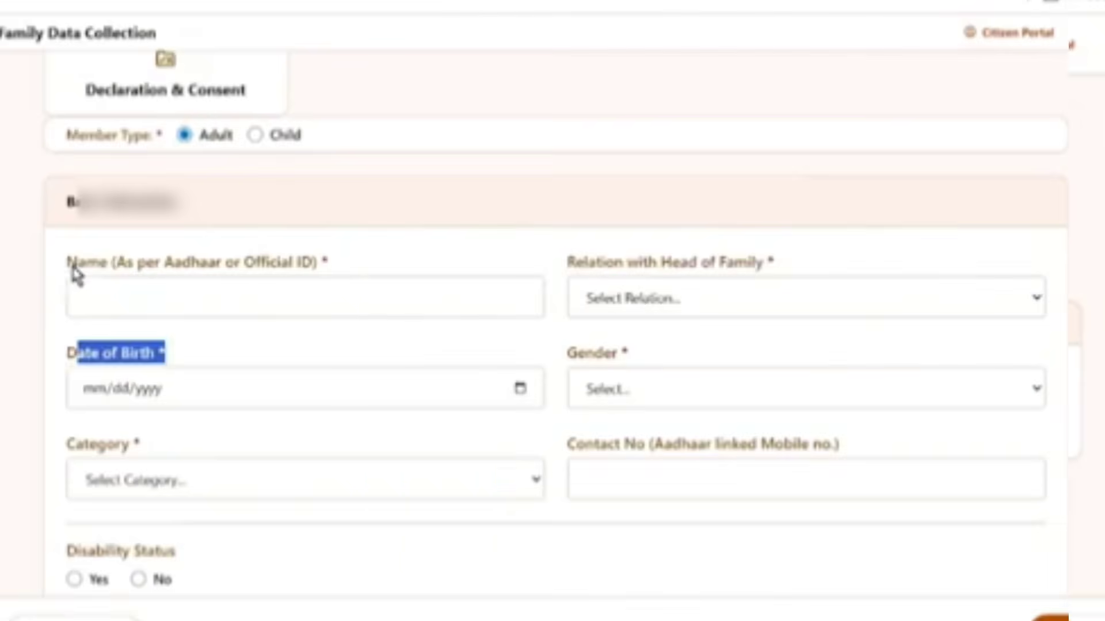
left_click_drag(68, 266, 114, 278)
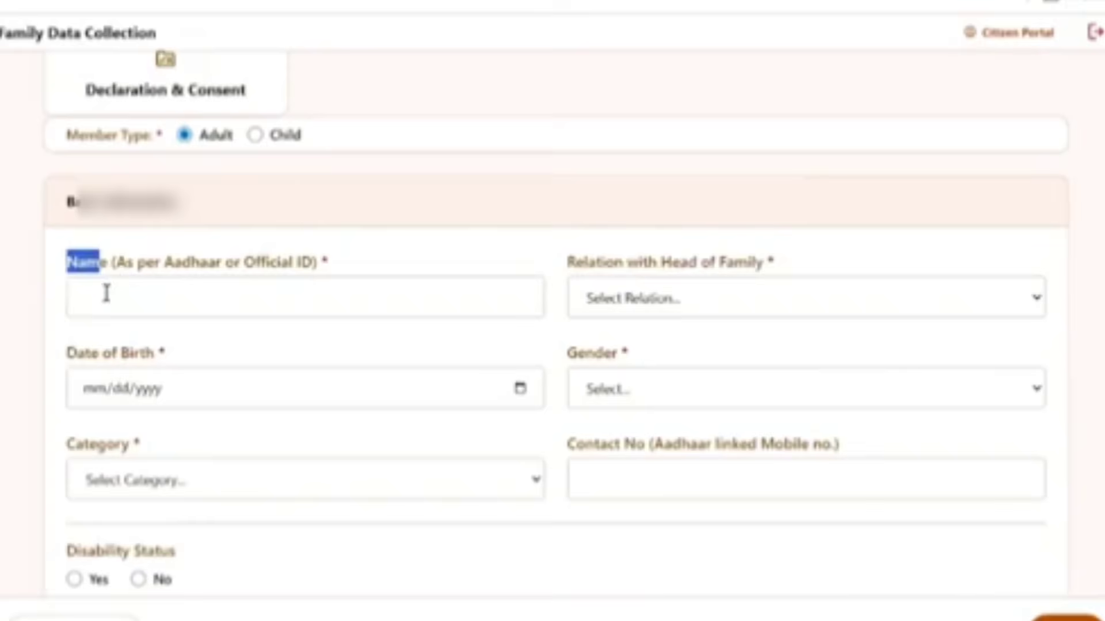
left_click(107, 293)
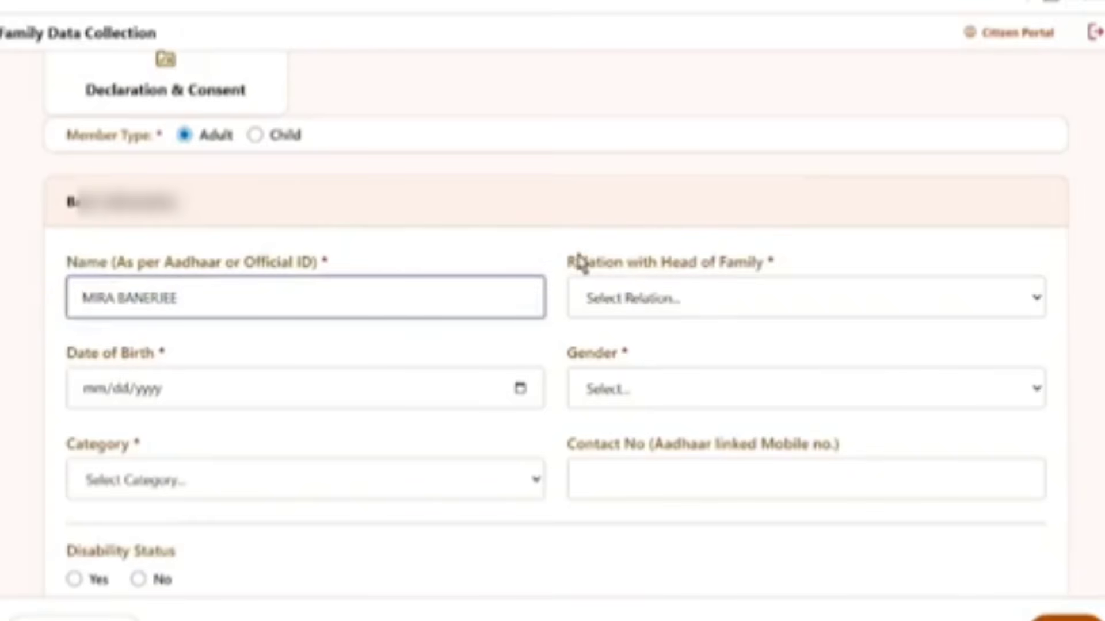
Set the relation with head of family to Wife and disability status to No
left_click_drag(585, 262, 779, 267)
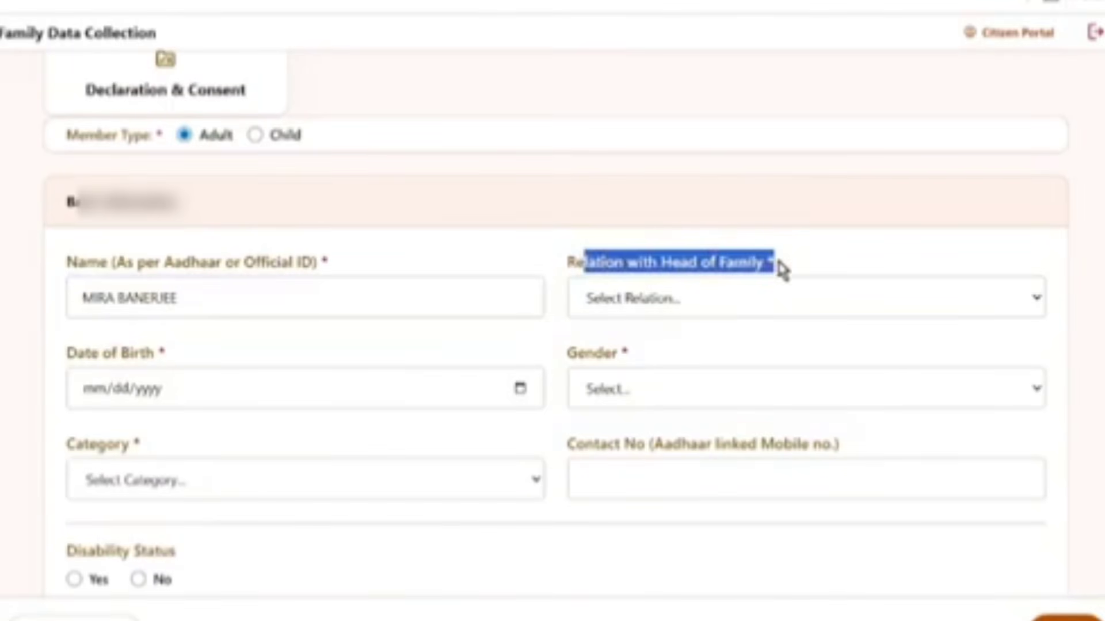
left_click(640, 305)
scroll(646, 253, "down", 1)
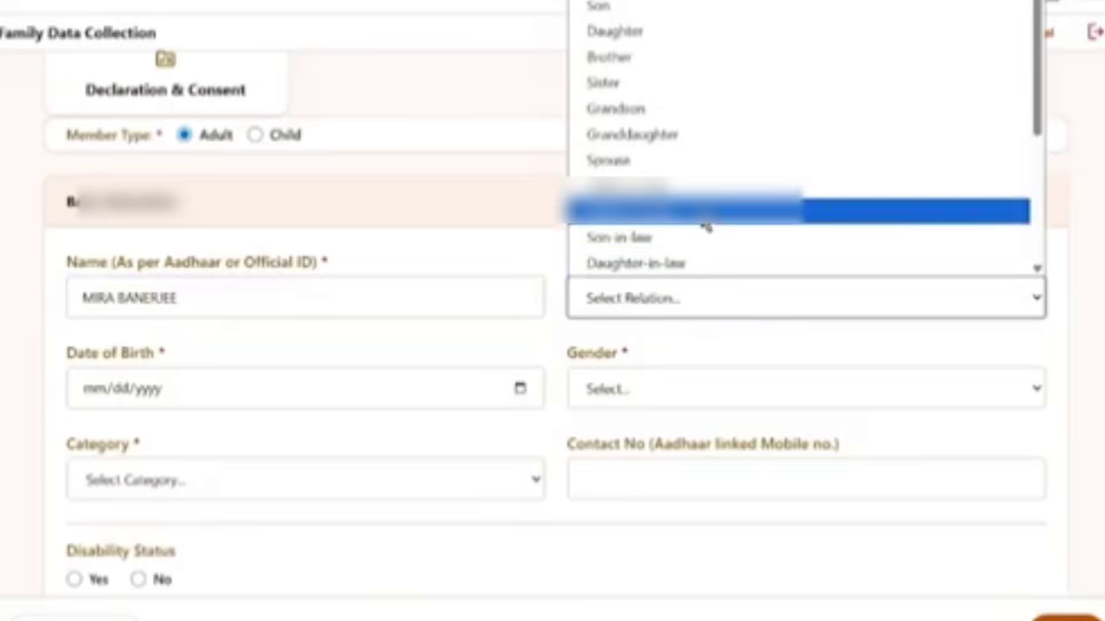
left_click(630, 190)
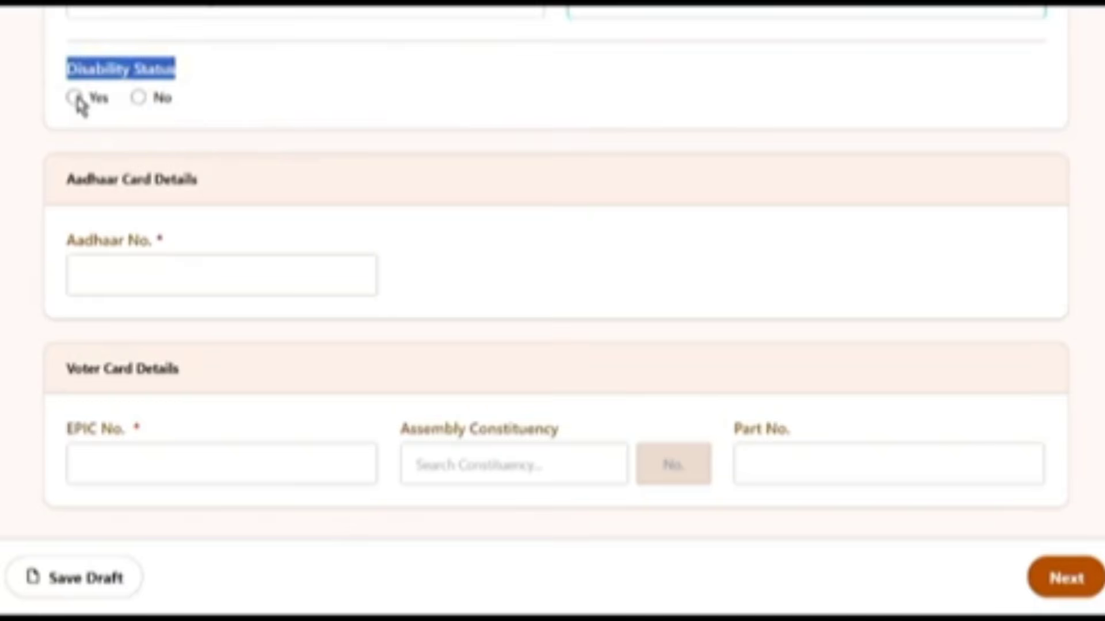
left_click(139, 99)
left_click_drag(54, 180, 206, 184)
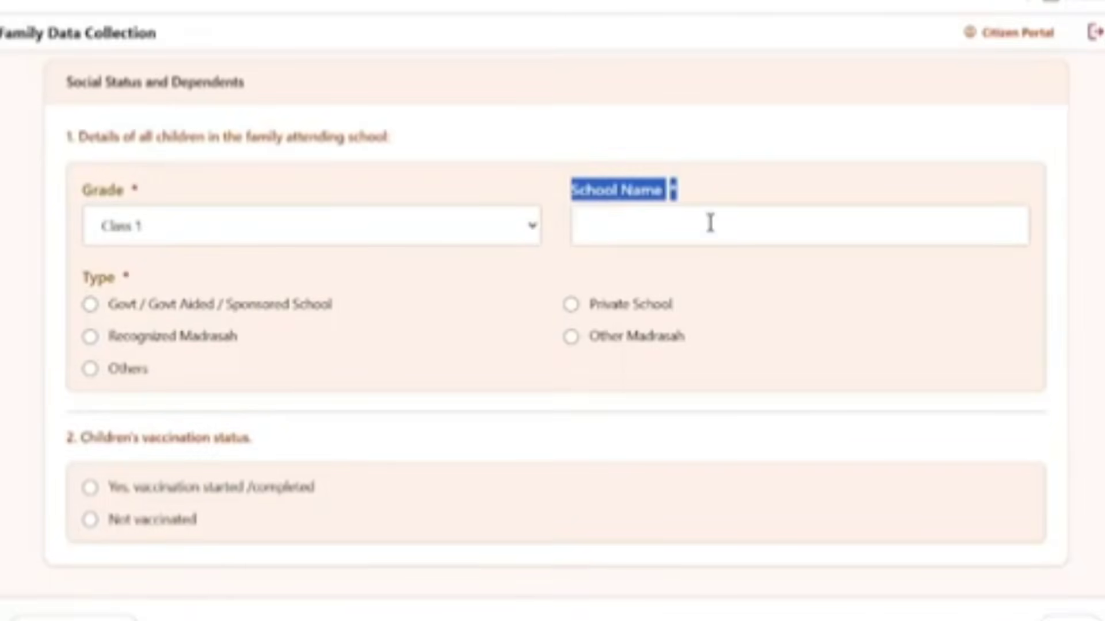
Record the child's school as SKB SCHOOL, a Private School, with vaccination started, then save the draft
left_click(684, 227)
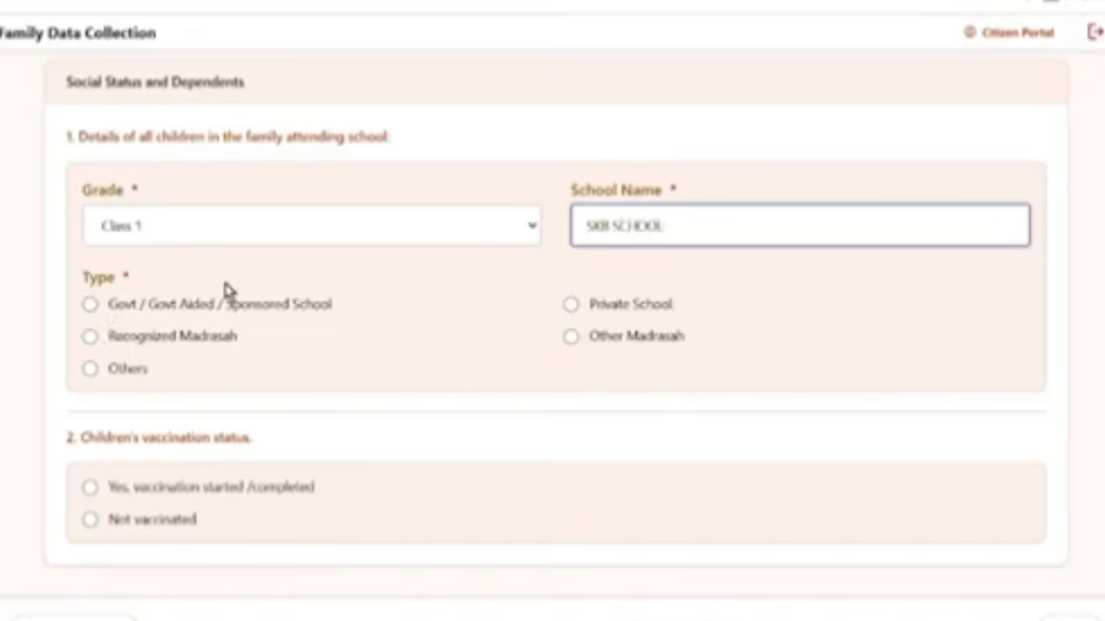
left_click(570, 305)
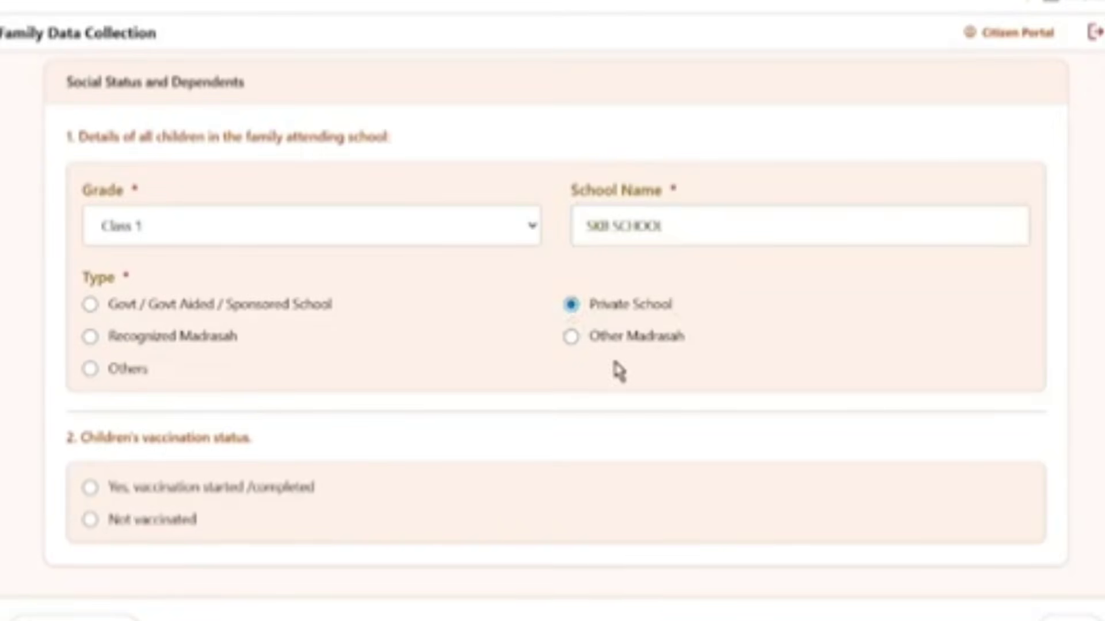
left_click_drag(82, 437, 271, 454)
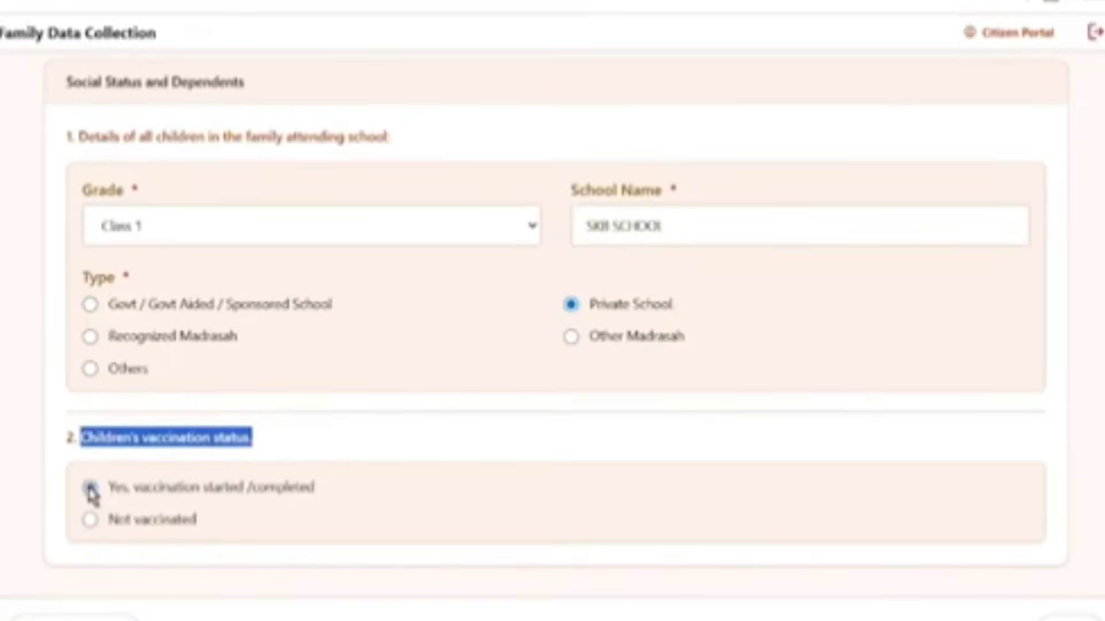
left_click(91, 489)
left_click(75, 618)
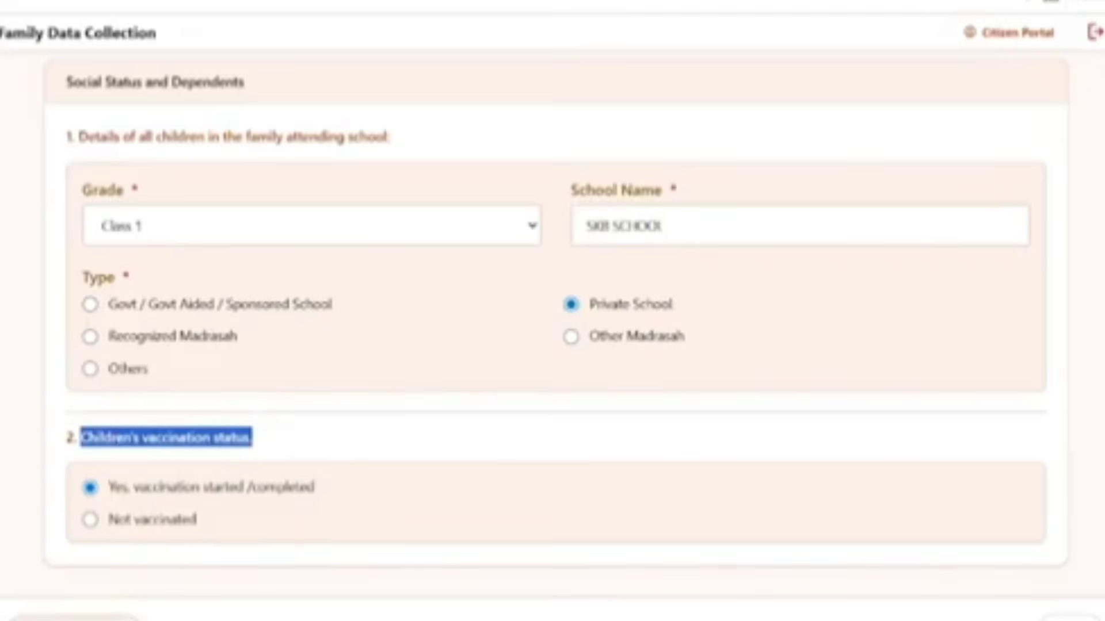